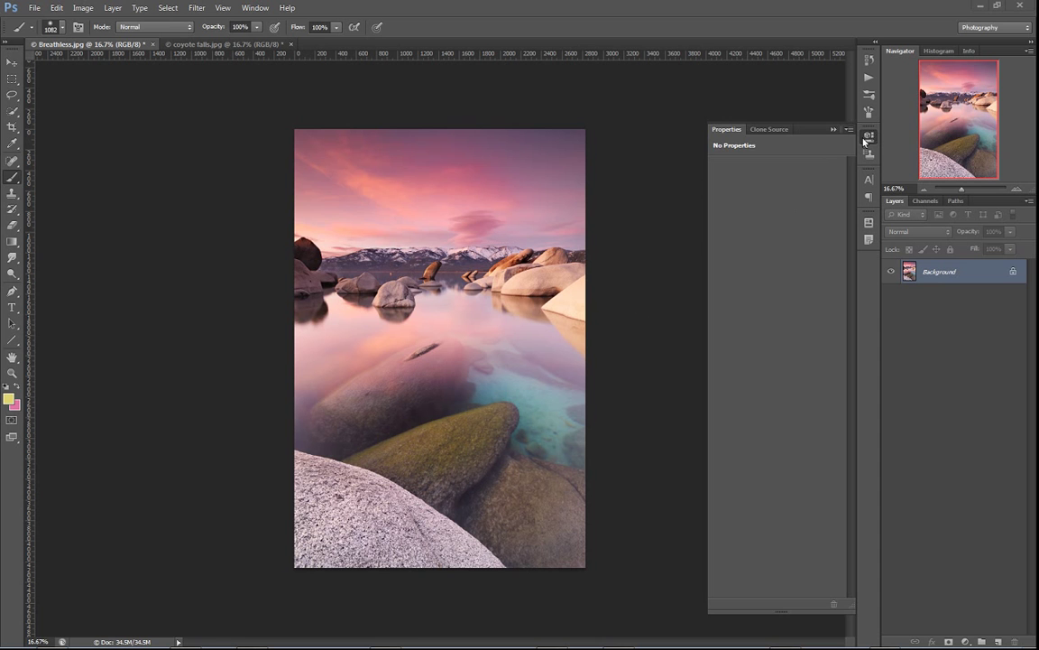
- Collapse the open adjustment properties and switch to the coyote falls.jpg document
{"action": "left_click", "coordinate": [869, 138]}
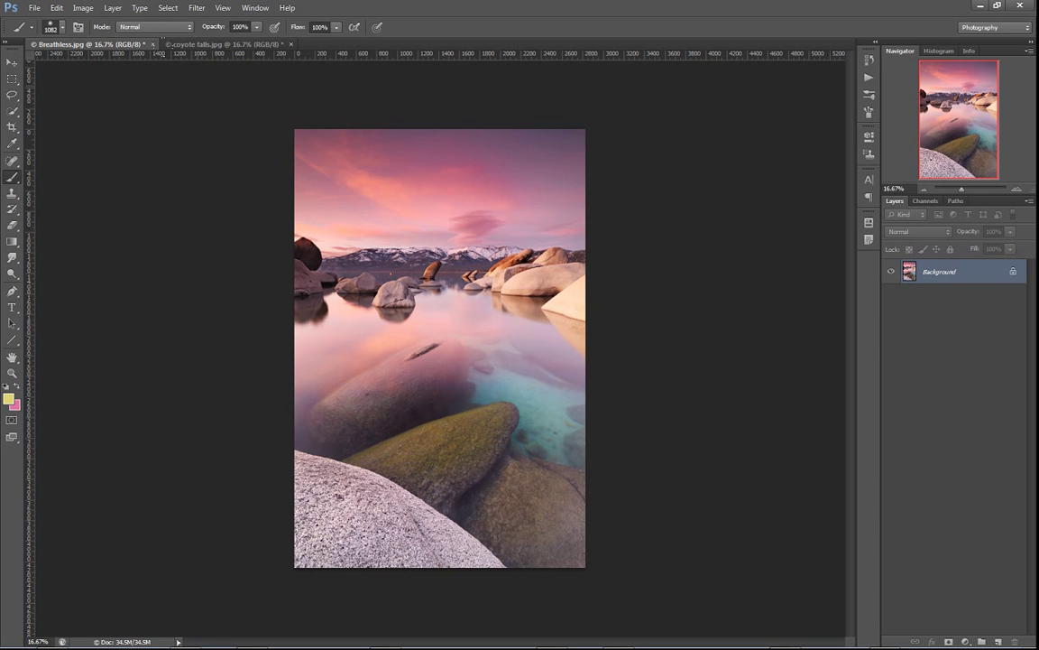
{"action": "left_click", "coordinate": [217, 45]}
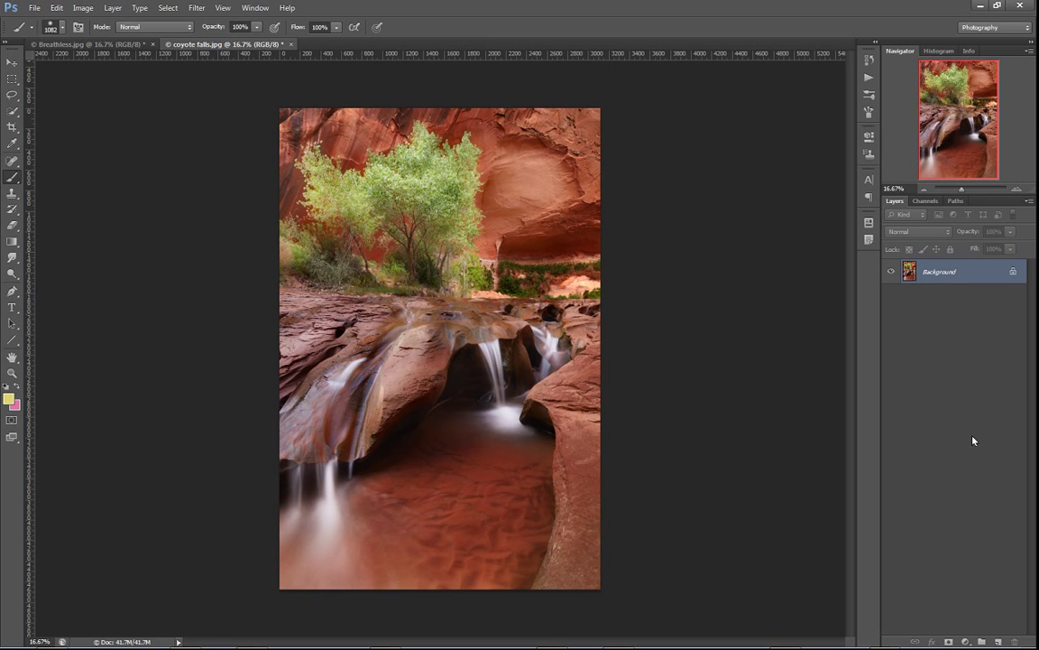
- Try desaturating the photo with a Hue/Saturation adjustment layer at saturation -100, and delete that layer
{"action": "left_click", "coordinate": [967, 641]}
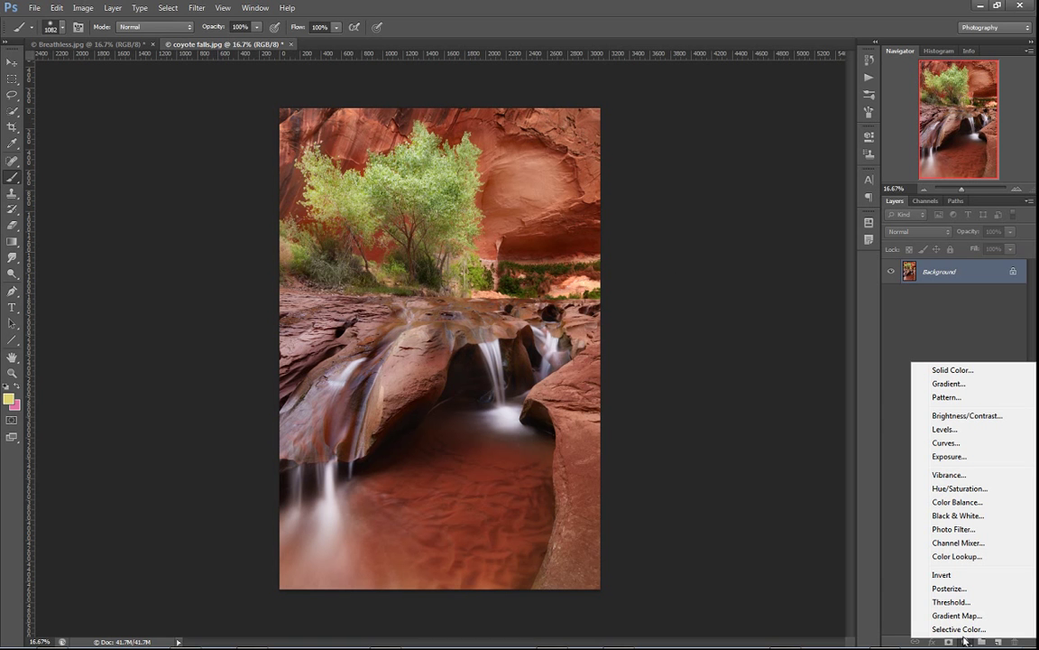
{"action": "left_click", "coordinate": [979, 492]}
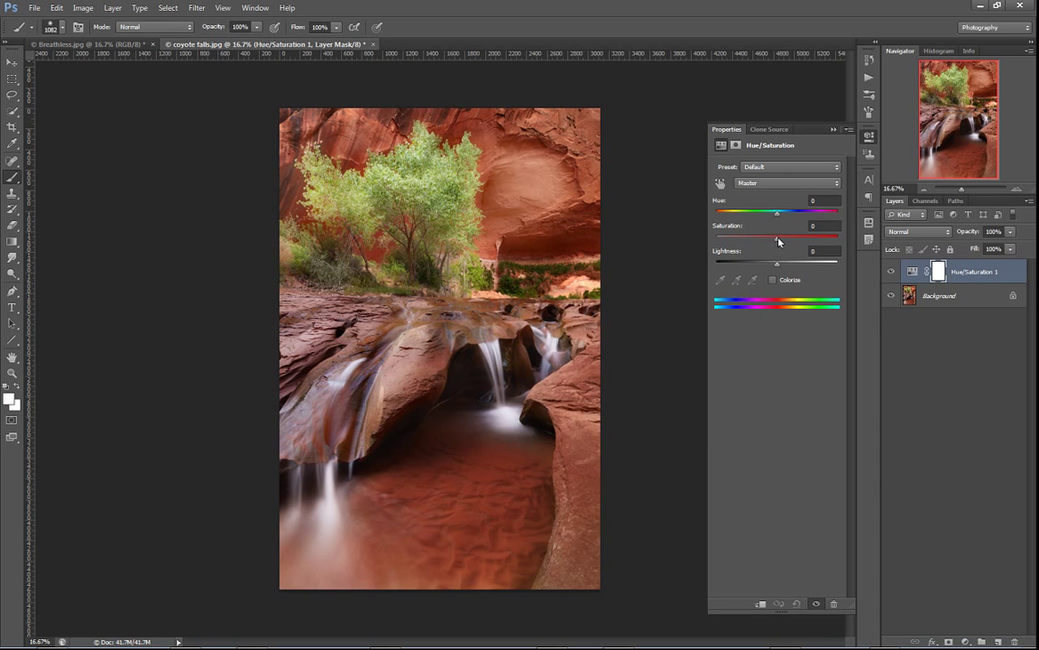
{"action": "left_click_drag", "start_coordinate": [777, 238], "coordinate": [716, 238]}
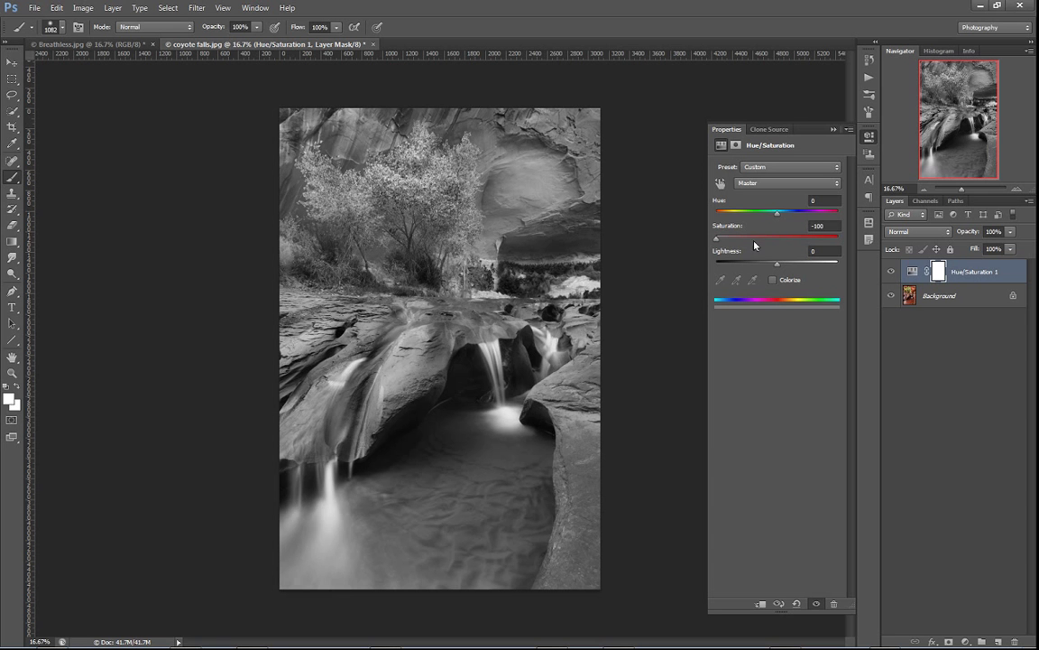
{"action": "left_click_drag", "start_coordinate": [719, 241], "coordinate": [692, 246]}
{"action": "left_click", "coordinate": [1014, 640]}
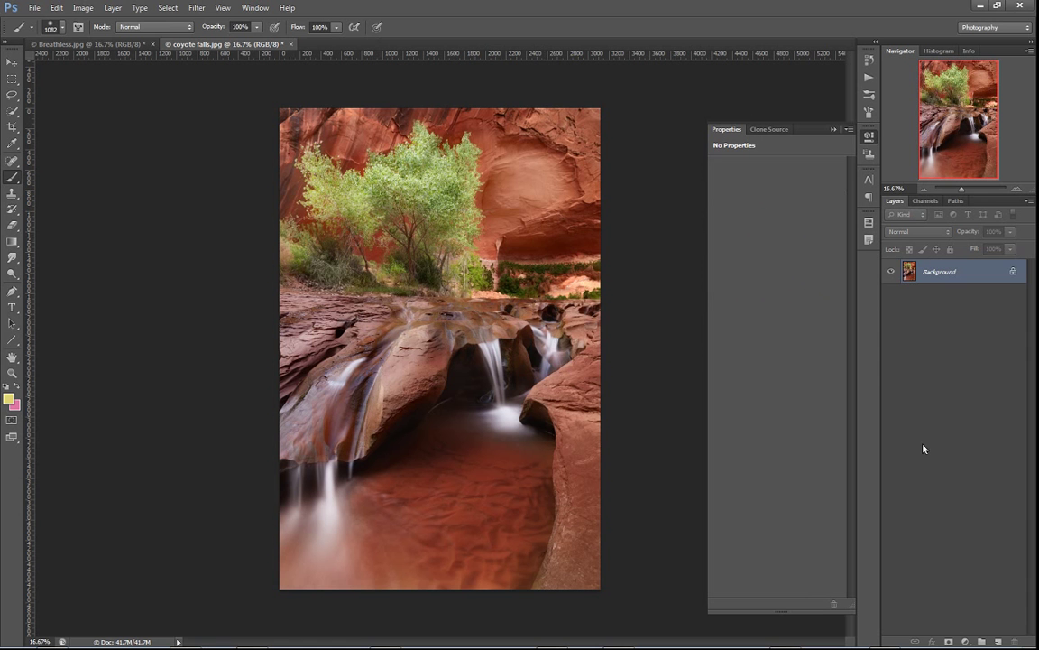
- Add a Black & White adjustment layer above the Background and apply the Green Filter preset
{"action": "left_click", "coordinate": [967, 641]}
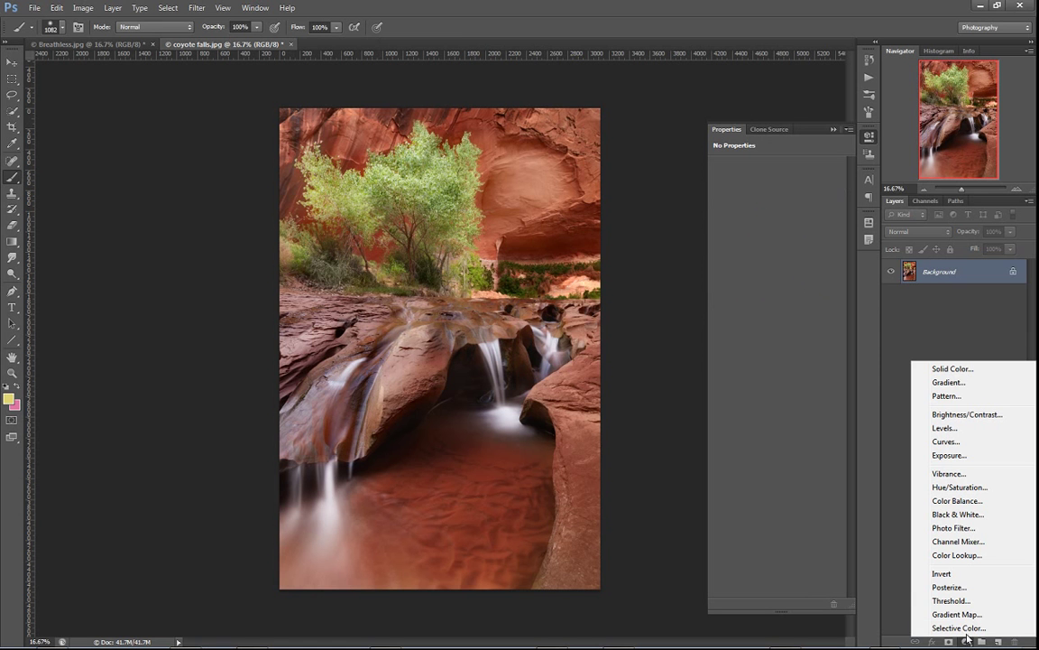
{"action": "left_click", "coordinate": [984, 518]}
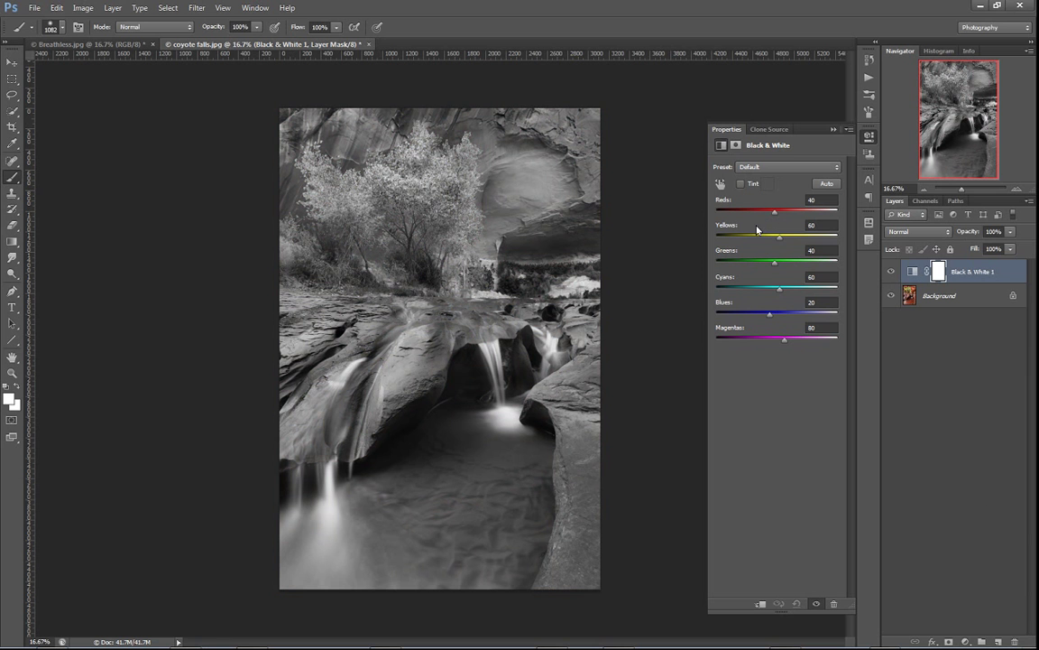
{"action": "left_click", "coordinate": [808, 168]}
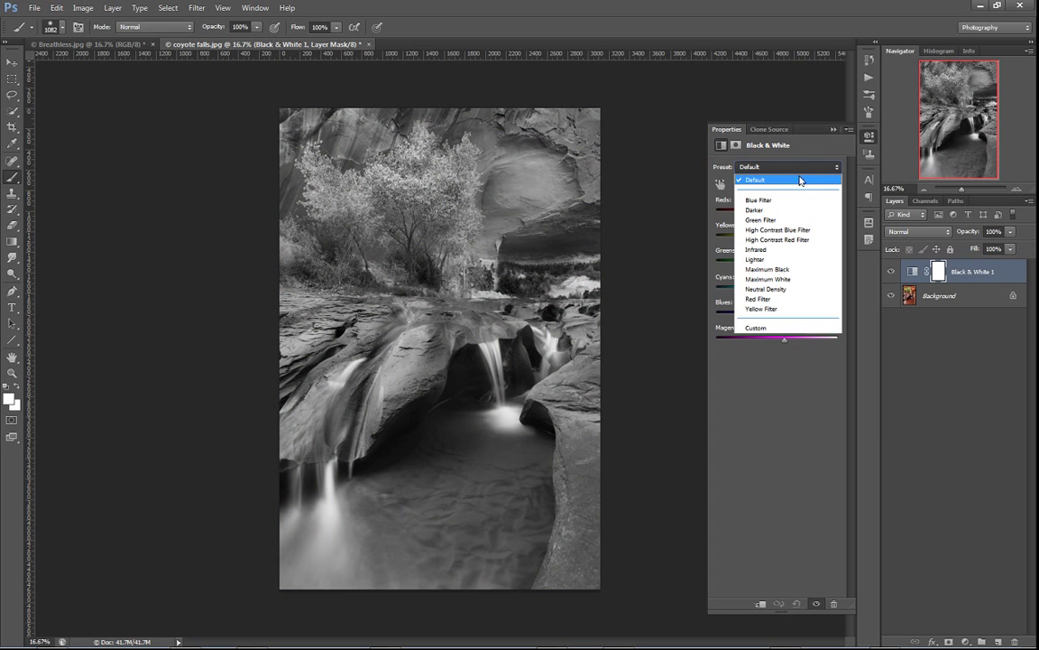
{"action": "left_click", "coordinate": [796, 222]}
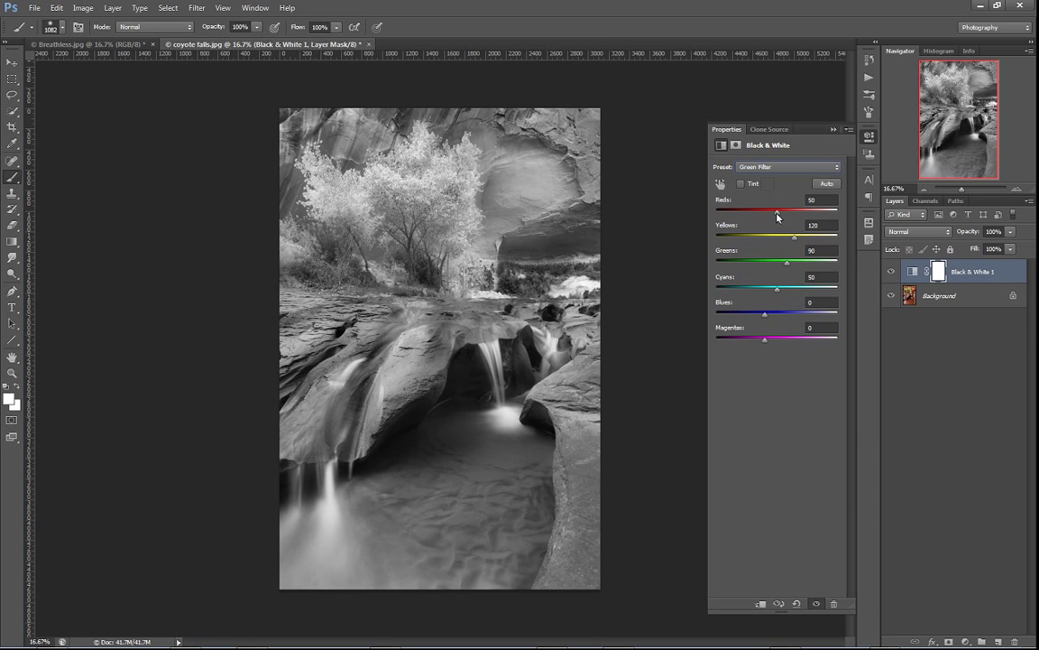
- Compare the photo with the Black & White layer off and on, and set Reds to -41, Yellows to 161 and Greens to 154
{"action": "left_click", "coordinate": [892, 271]}
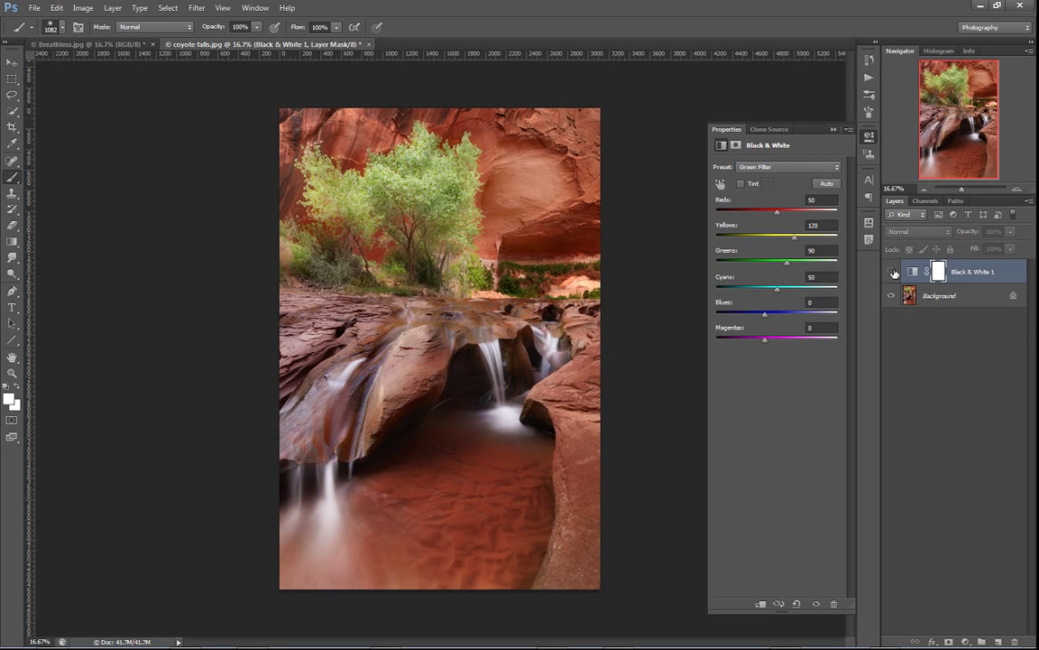
{"action": "left_click", "coordinate": [891, 272]}
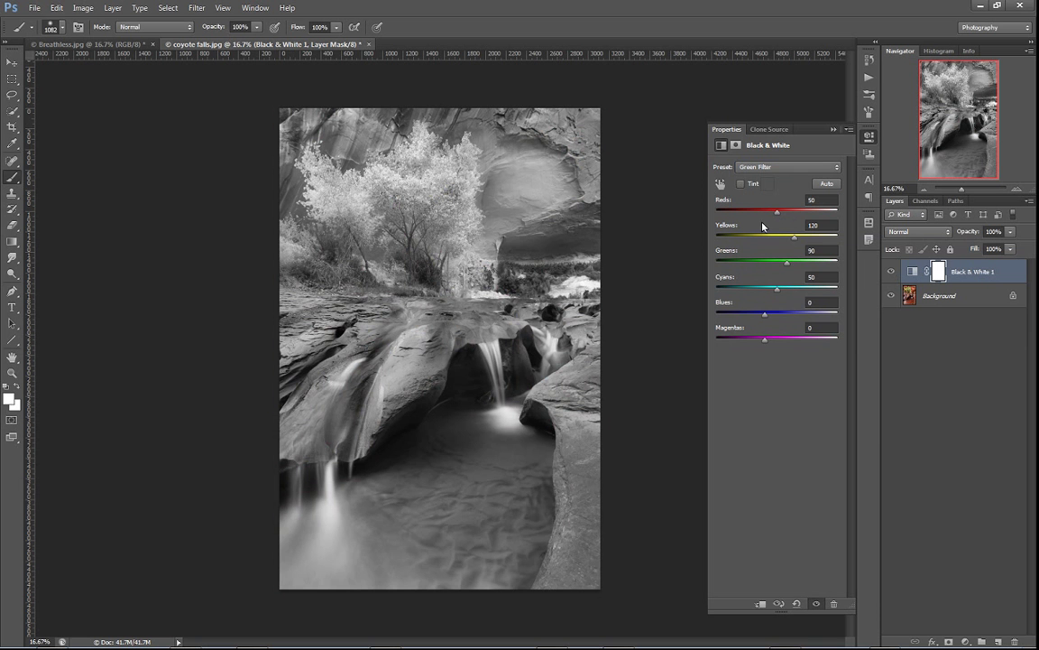
{"action": "left_click_drag", "start_coordinate": [776, 215], "coordinate": [804, 264]}
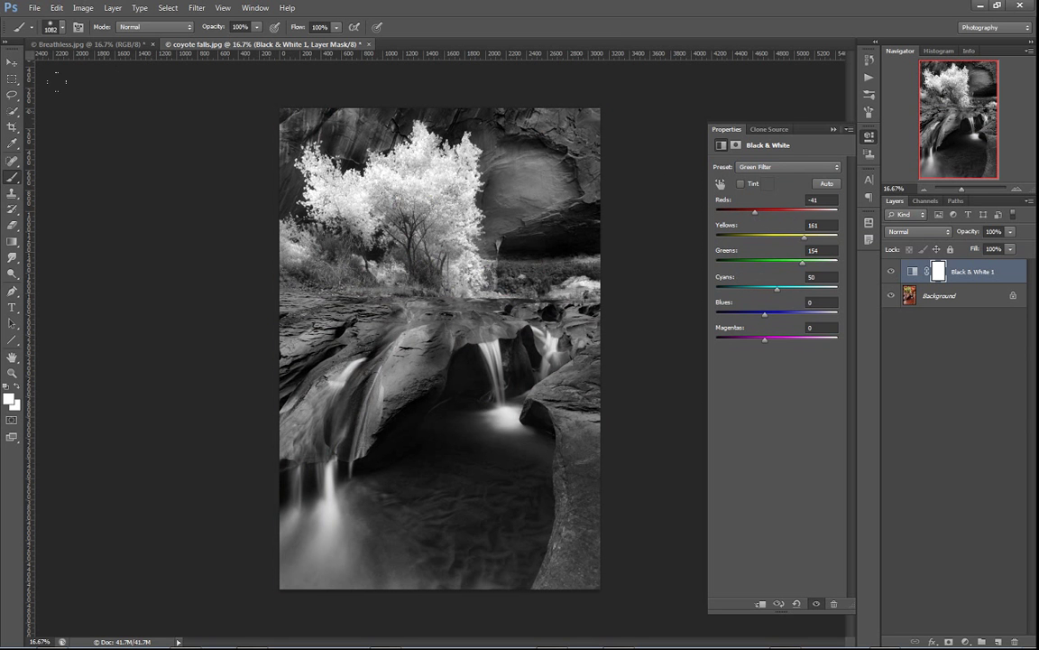
- Switch to the Breathless.jpg document and select the Move tool
{"action": "left_click", "coordinate": [97, 43]}
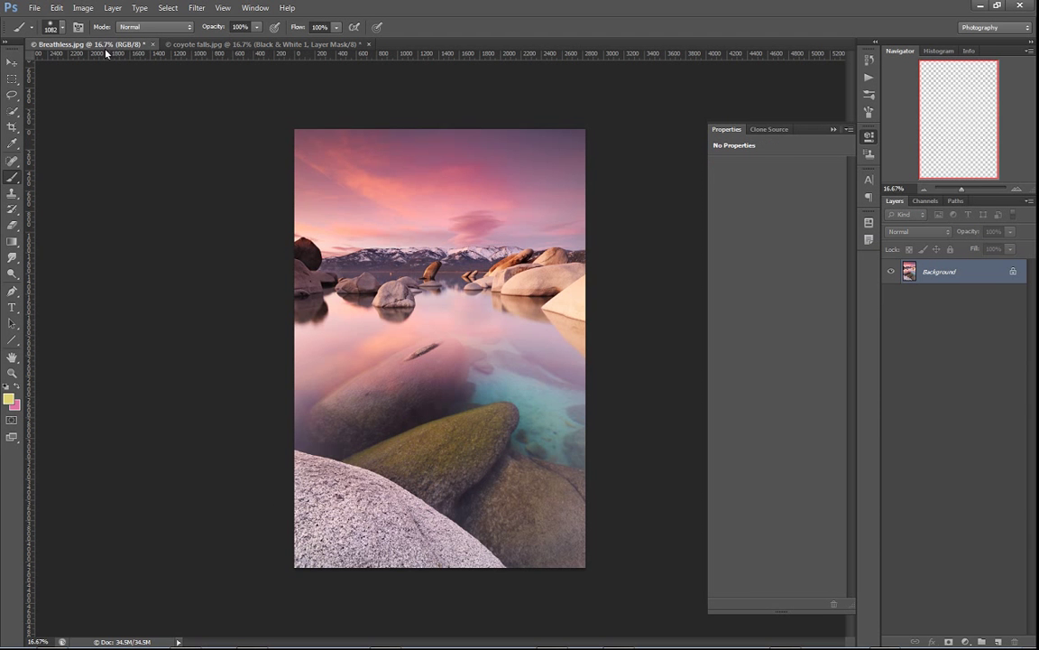
{"action": "left_click", "coordinate": [1016, 190]}
{"action": "left_click", "coordinate": [1018, 190]}
{"action": "left_click", "coordinate": [1017, 190]}
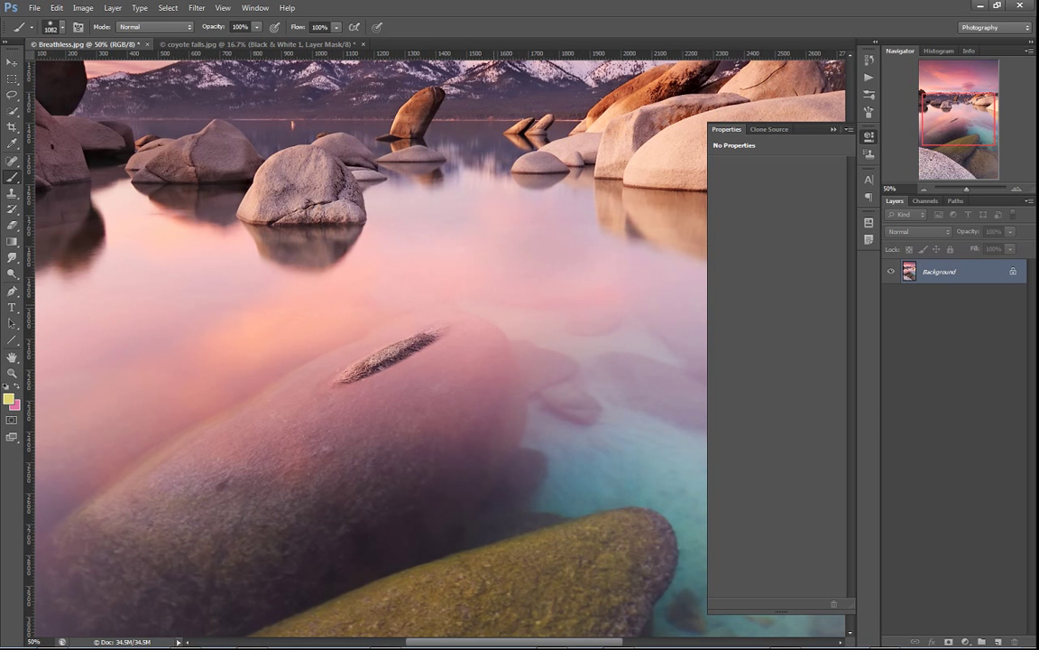
{"action": "key", "text": "v"}
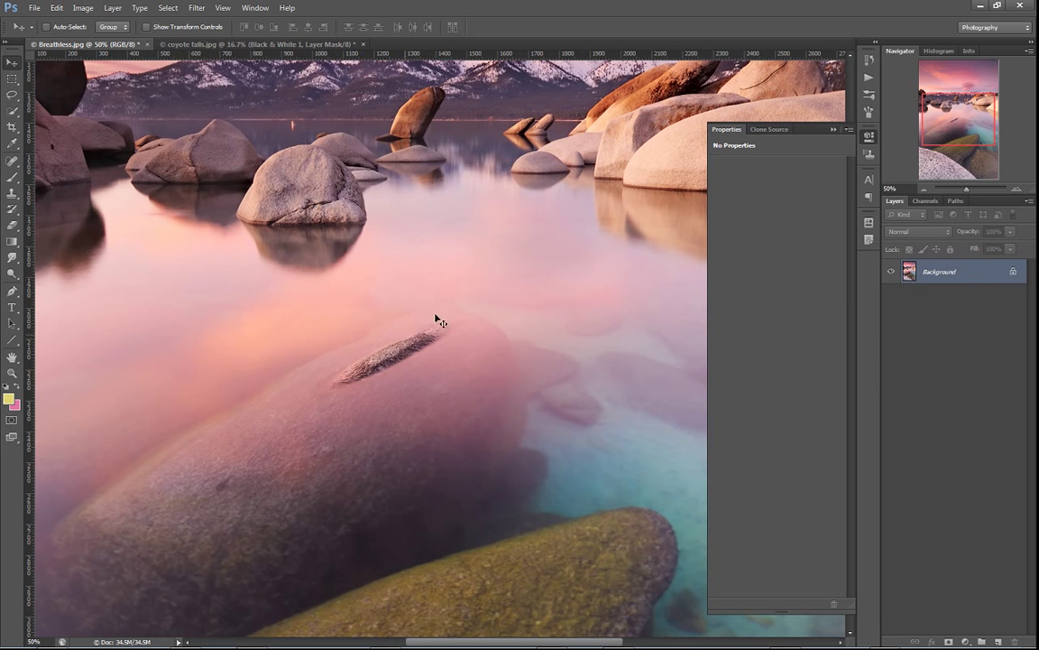
- Try a Black & White adjustment layer on the lake photo using the Green Filter preset with Reds at -149
{"action": "left_click", "coordinate": [966, 642]}
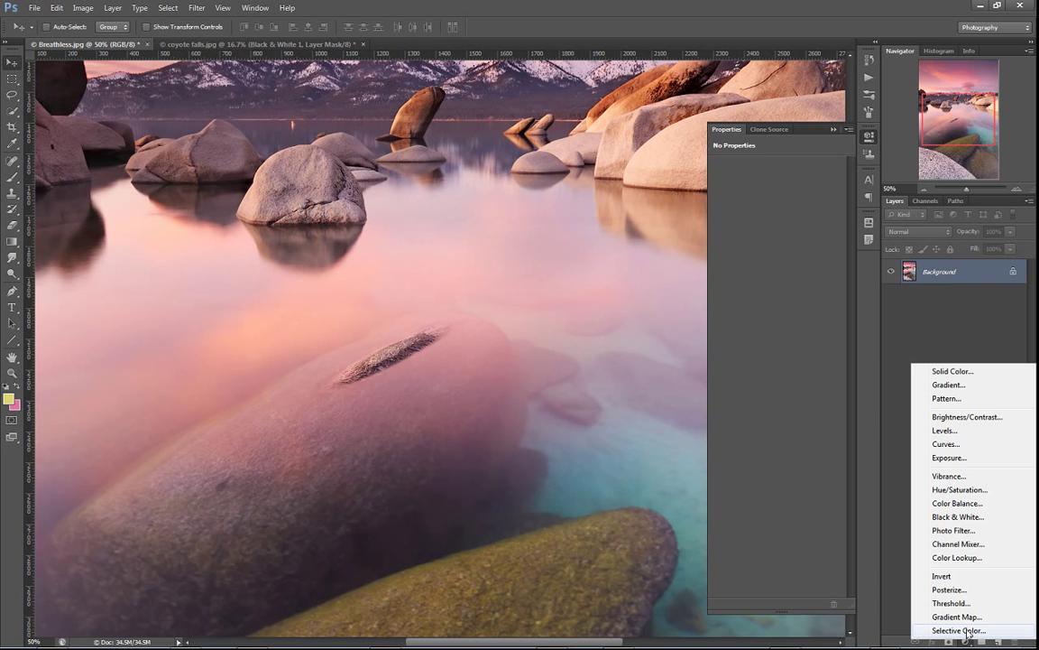
{"action": "left_click", "coordinate": [970, 517]}
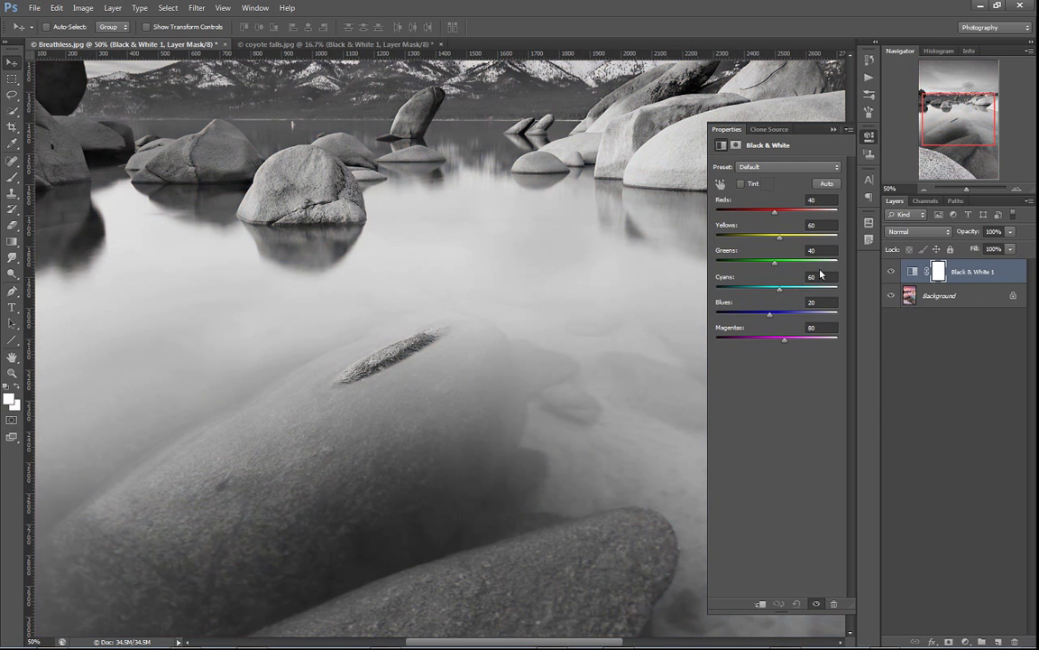
{"action": "left_click", "coordinate": [787, 167]}
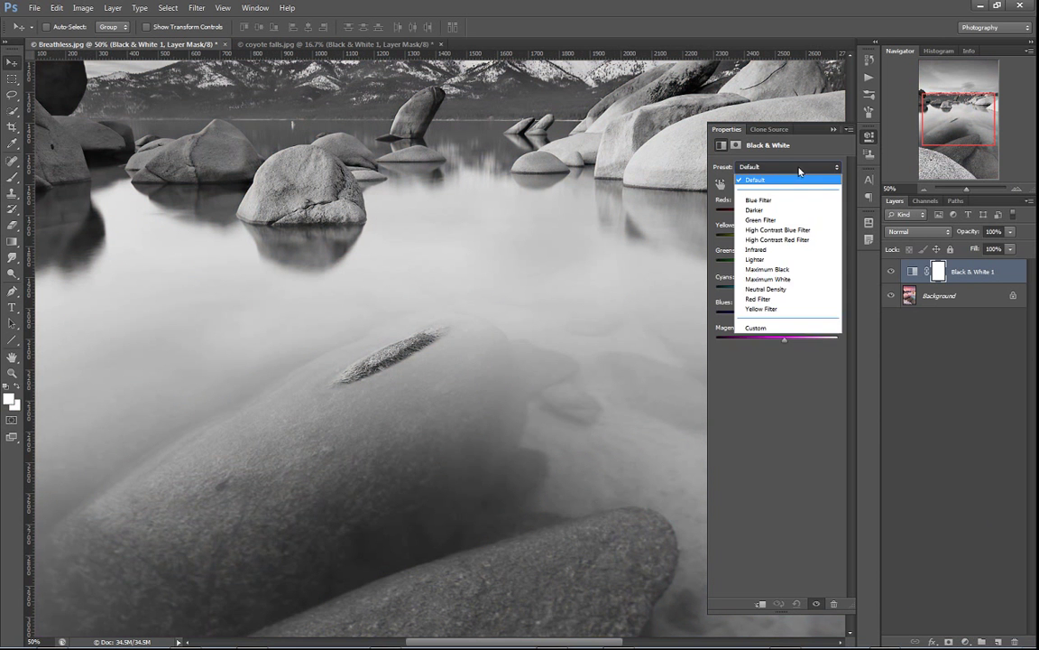
{"action": "left_click", "coordinate": [777, 214]}
{"action": "left_click_drag", "start_coordinate": [774, 215], "coordinate": [734, 215]}
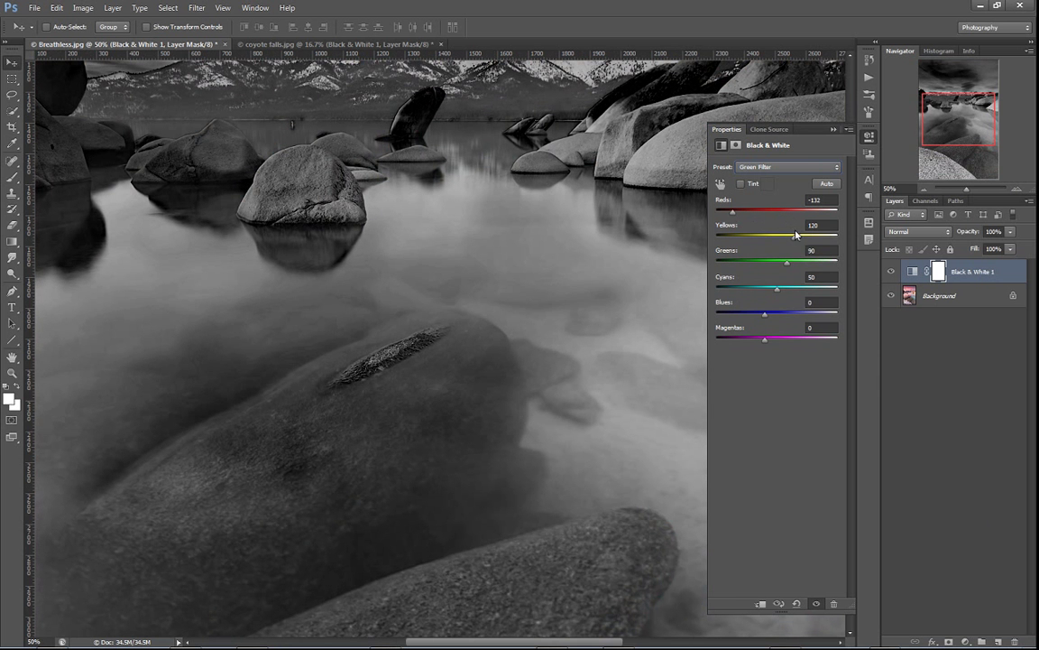
{"action": "left_click_drag", "start_coordinate": [732, 215], "coordinate": [736, 214]}
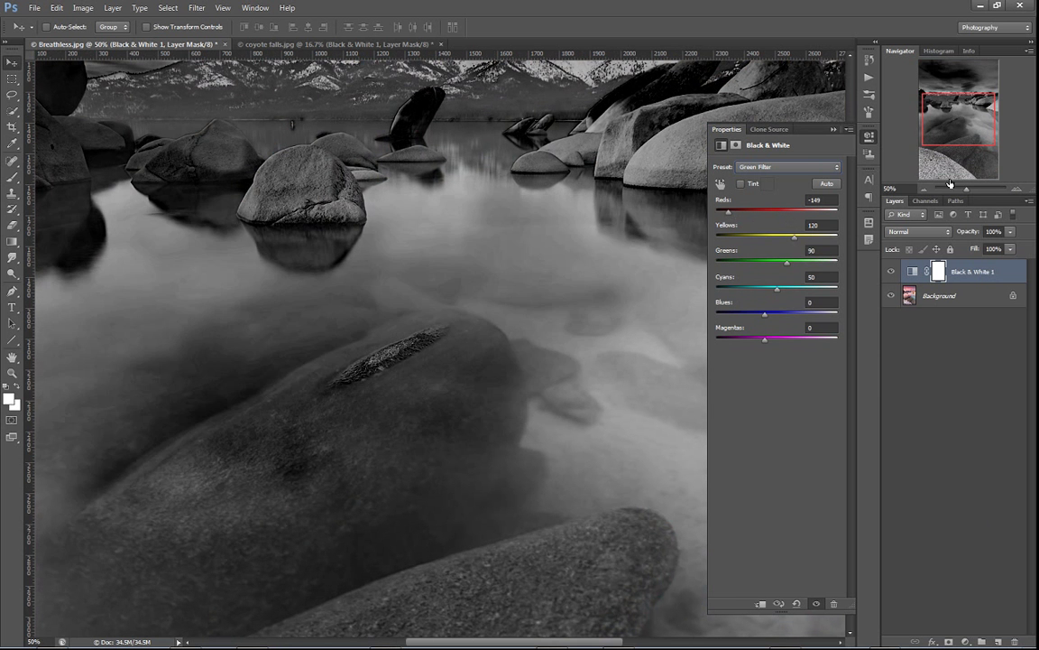
- Examine the black-and-white water, sky, mountains and rocks at 100% for image quality
{"action": "left_click", "coordinate": [1017, 189]}
{"action": "left_click", "coordinate": [1017, 190]}
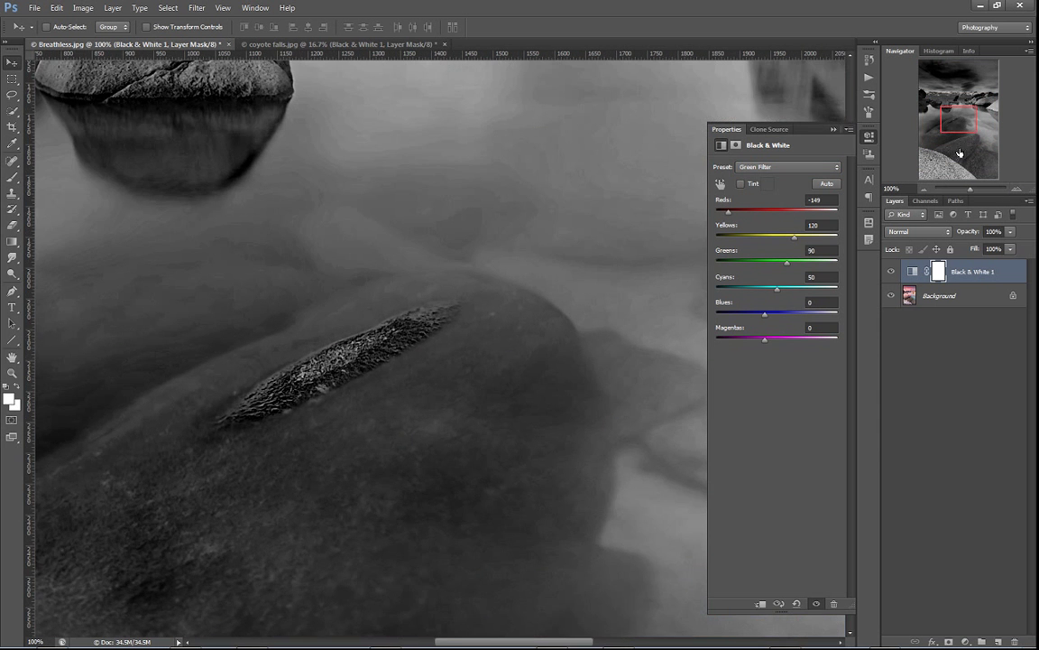
{"action": "left_click_drag", "start_coordinate": [958, 115], "coordinate": [962, 108]}
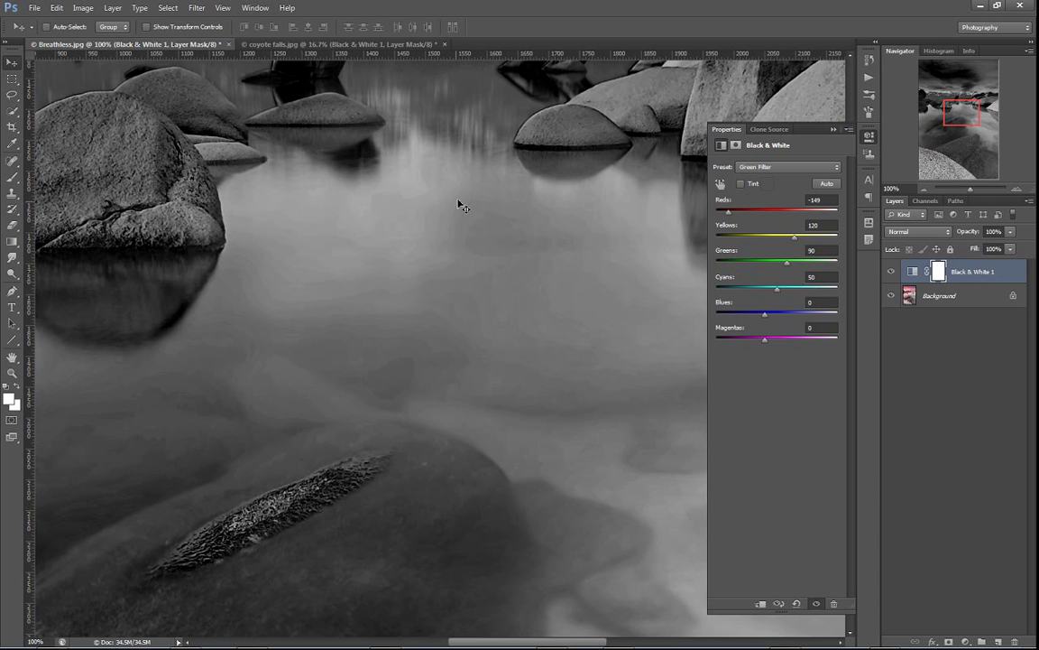
{"action": "left_click_drag", "start_coordinate": [971, 106], "coordinate": [988, 79]}
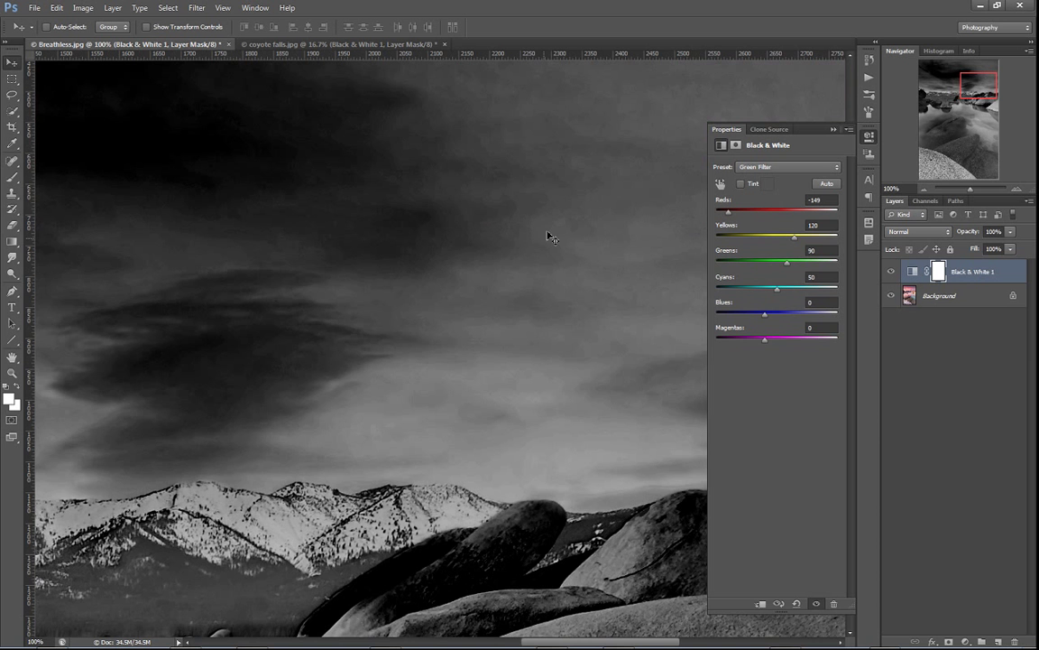
{"action": "left_click_drag", "start_coordinate": [548, 233], "coordinate": [489, 322]}
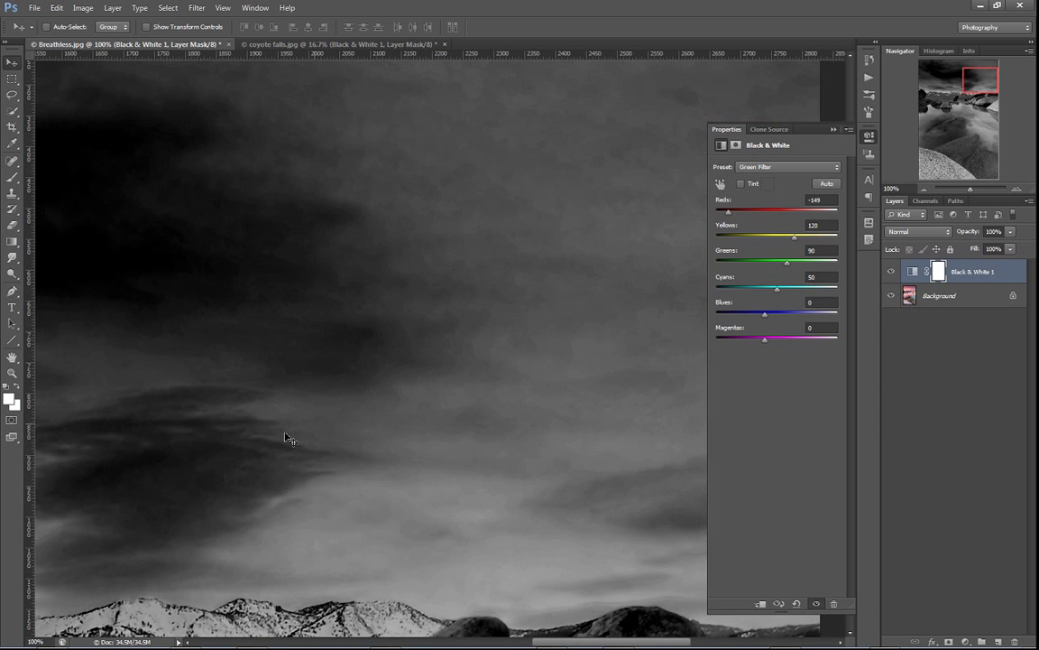
{"action": "left_click_drag", "start_coordinate": [362, 424], "coordinate": [452, 214]}
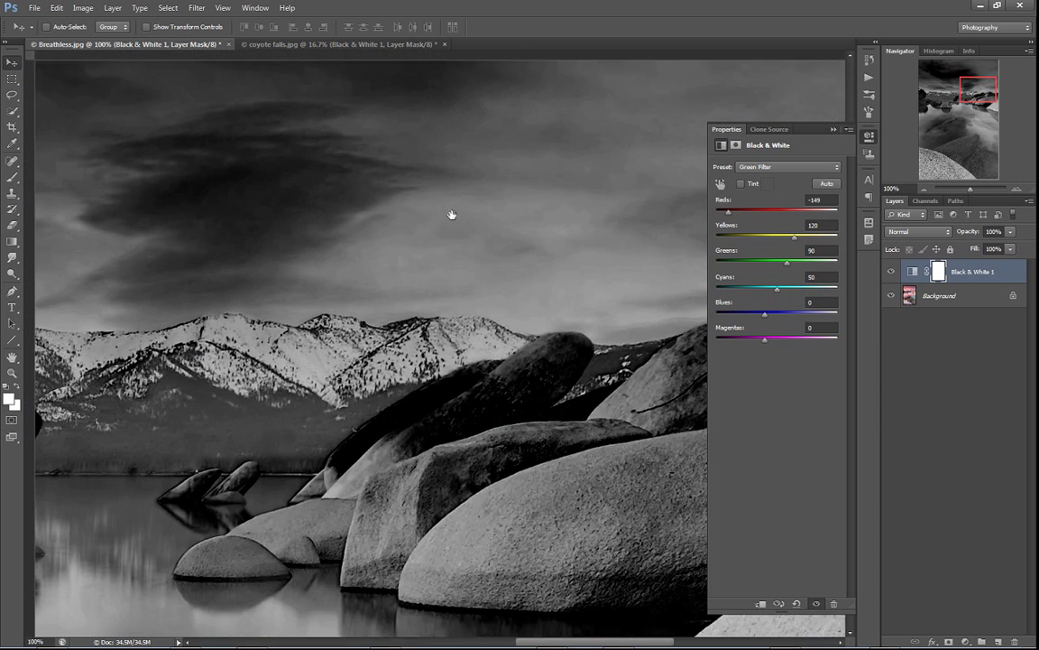
{"action": "left_click_drag", "start_coordinate": [354, 358], "coordinate": [524, 306]}
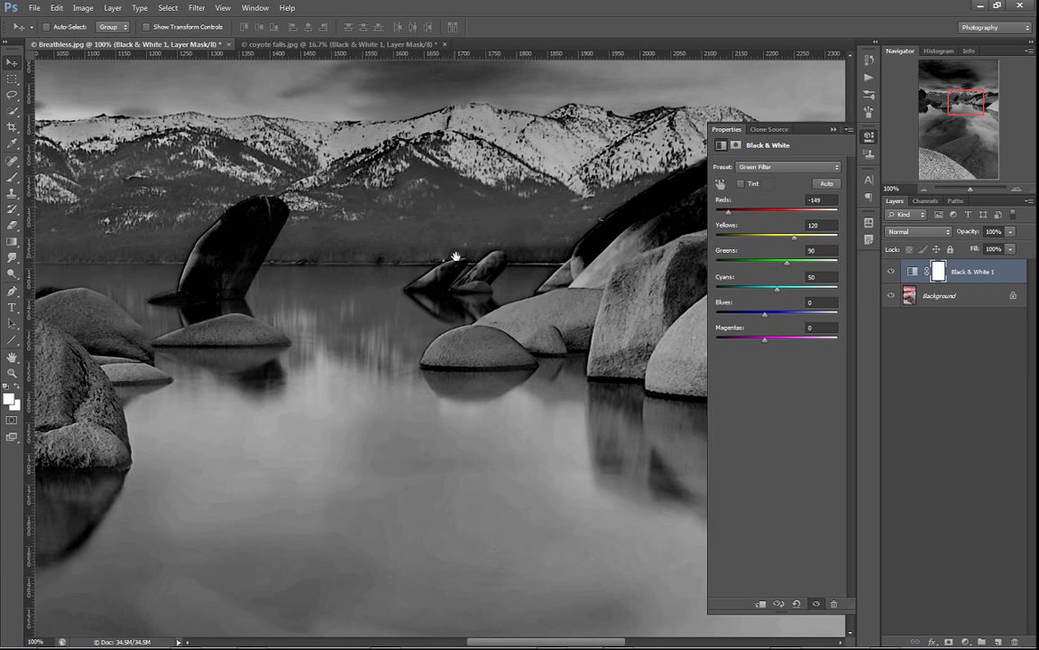
{"action": "left_click_drag", "start_coordinate": [459, 257], "coordinate": [558, 364]}
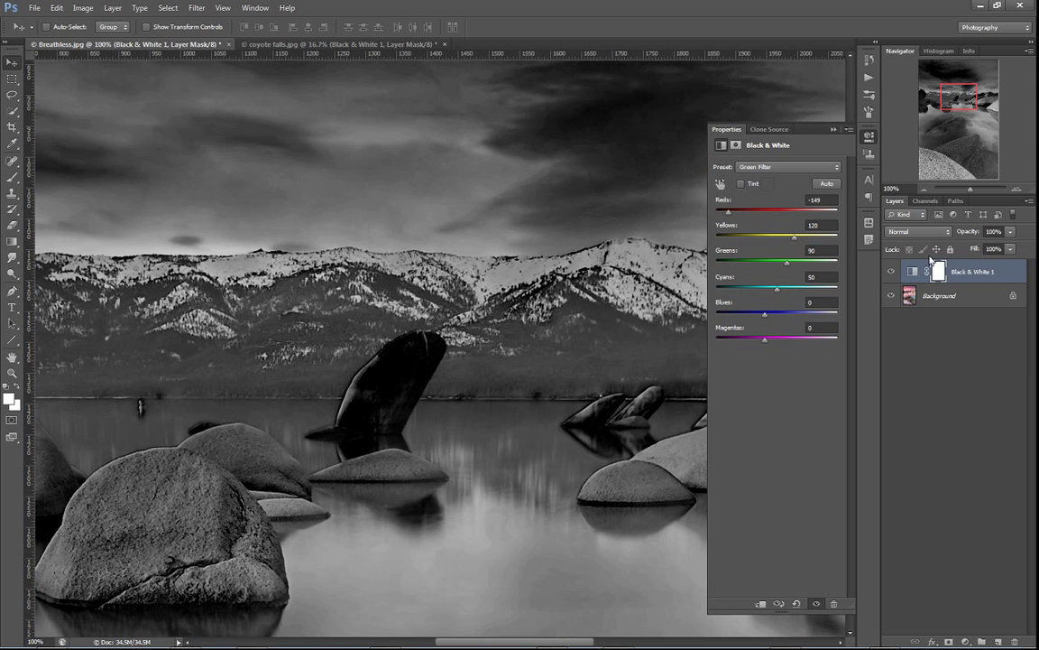
- Hide and delete the Black & White adjustment layer from the lake photo, and collapse its properties
{"action": "left_click", "coordinate": [893, 272]}
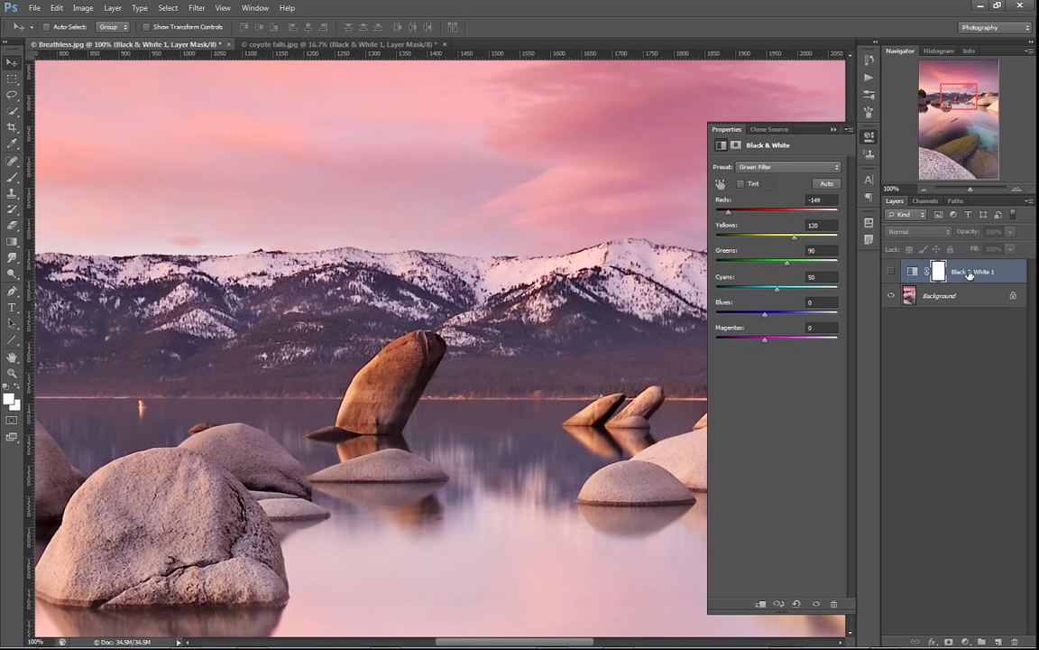
{"action": "key", "text": "Delete"}
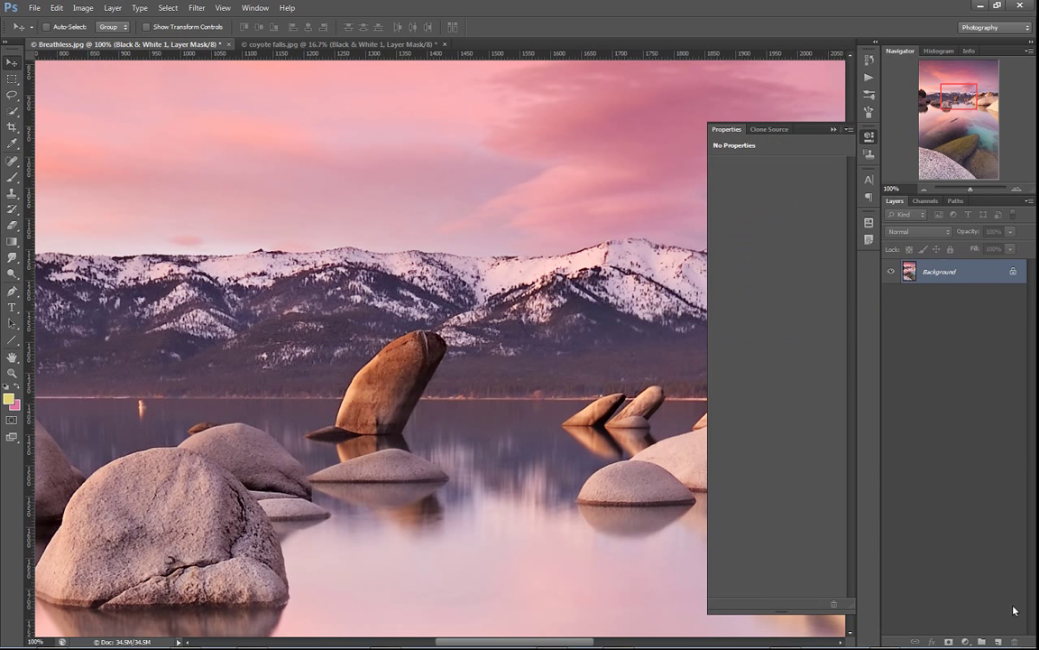
{"action": "left_click", "coordinate": [870, 138]}
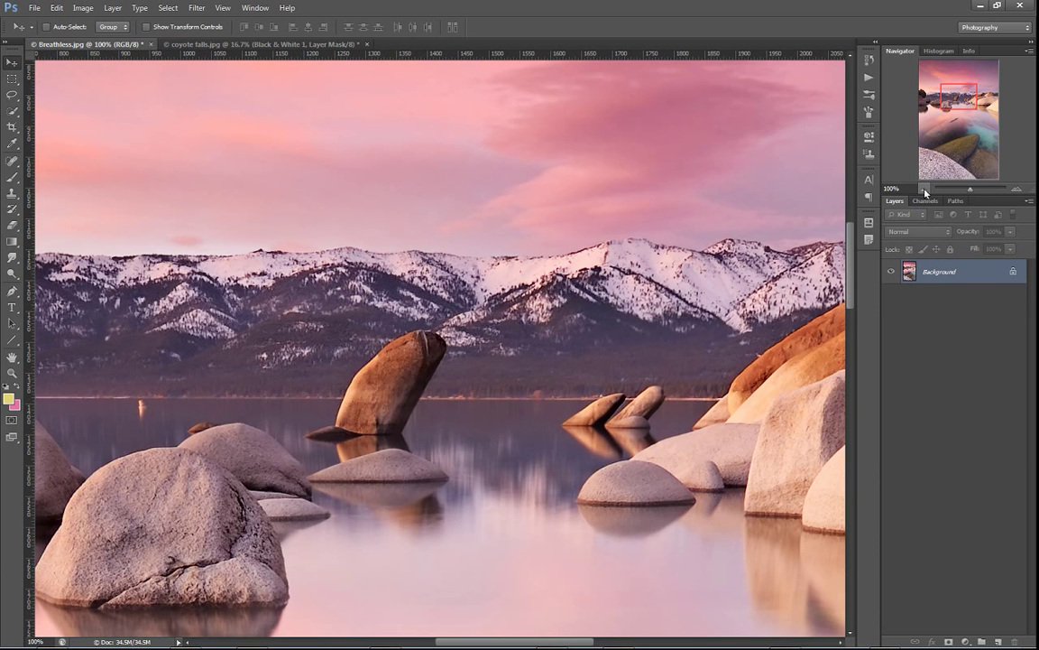
- Add a Hue/Saturation adjustment layer with Saturation at -100 to the lake photo and toggle its visibility to compare with the colour original
{"action": "left_click", "coordinate": [925, 191]}
{"action": "left_click", "coordinate": [925, 190]}
{"action": "left_click", "coordinate": [925, 191]}
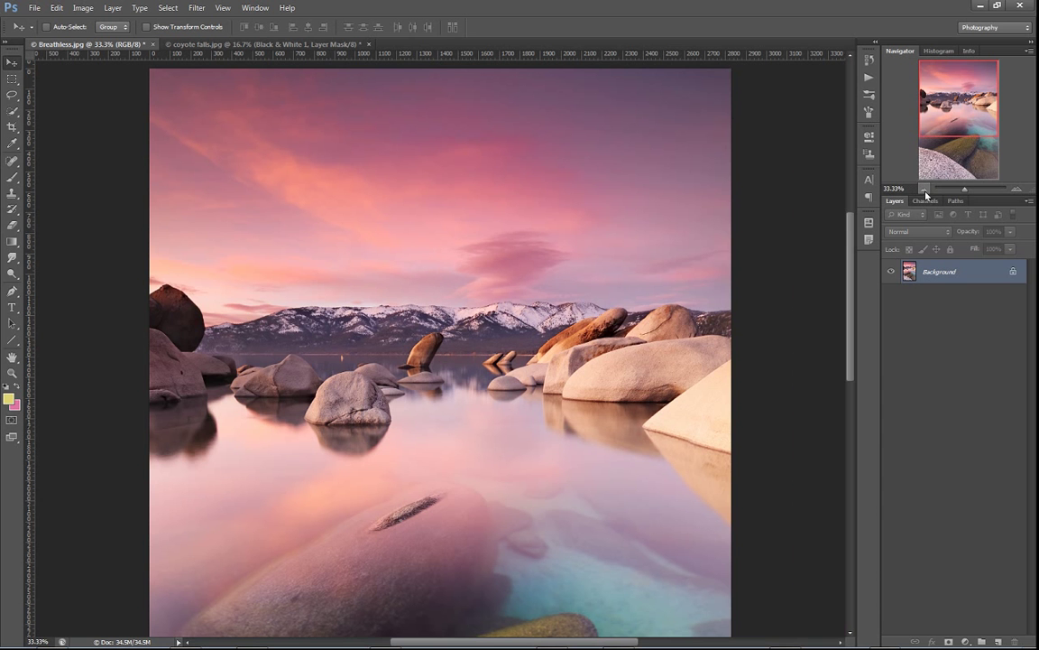
{"action": "left_click", "coordinate": [925, 190]}
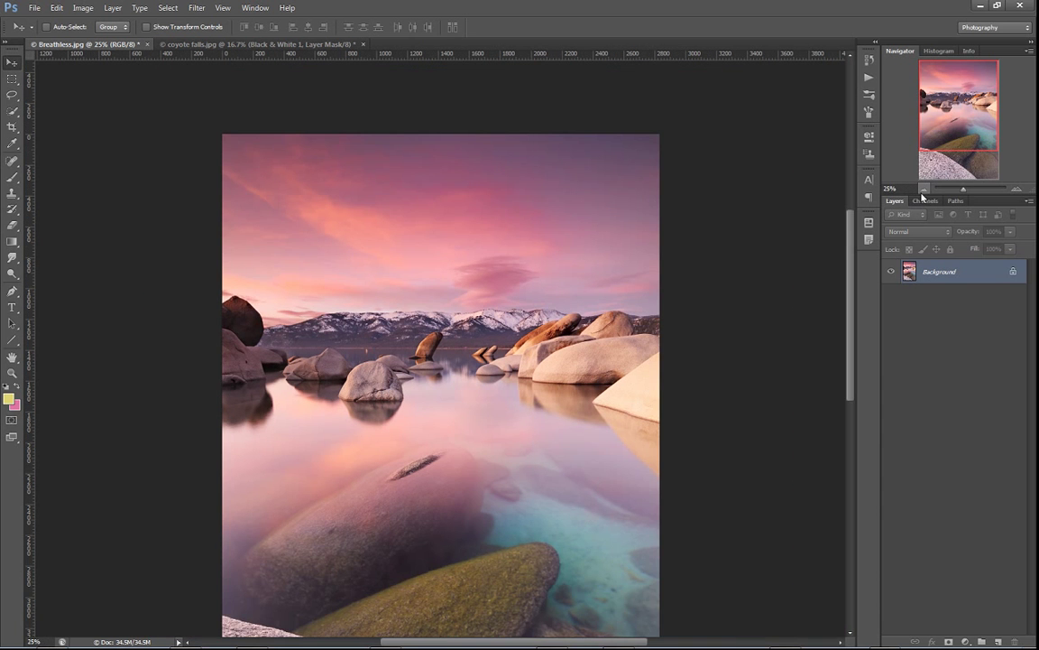
{"action": "left_click", "coordinate": [924, 190]}
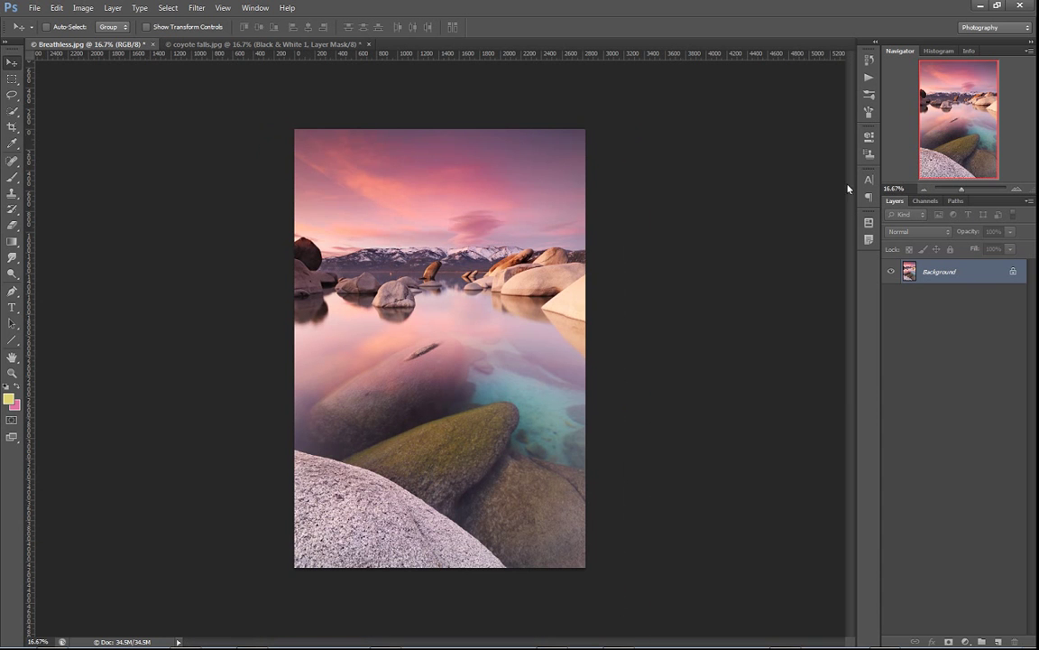
{"action": "left_click", "coordinate": [967, 641]}
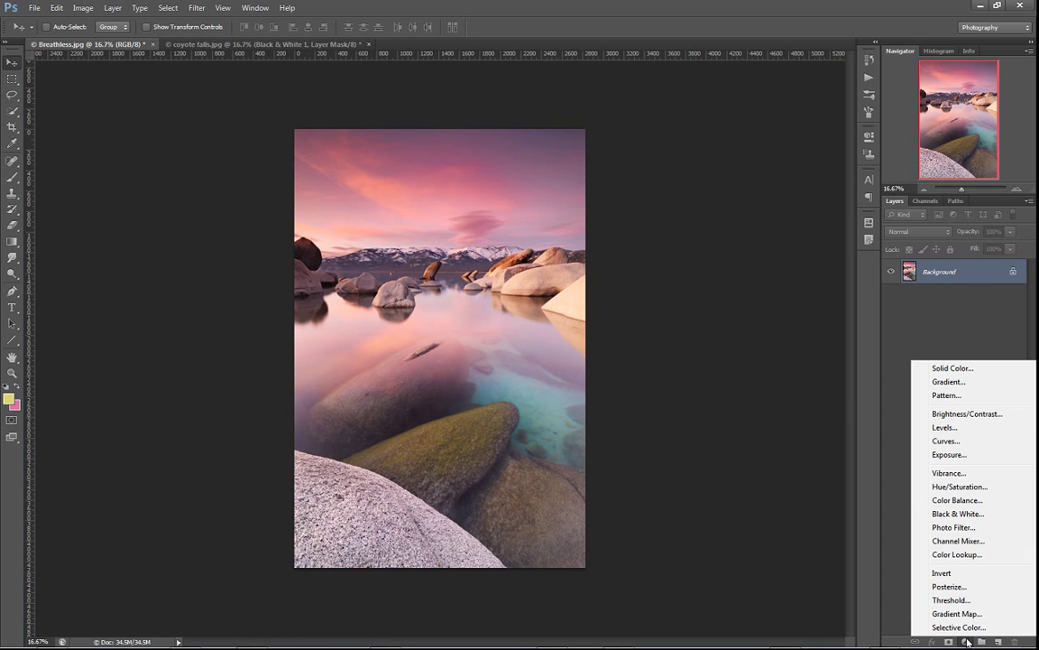
{"action": "left_click", "coordinate": [980, 489]}
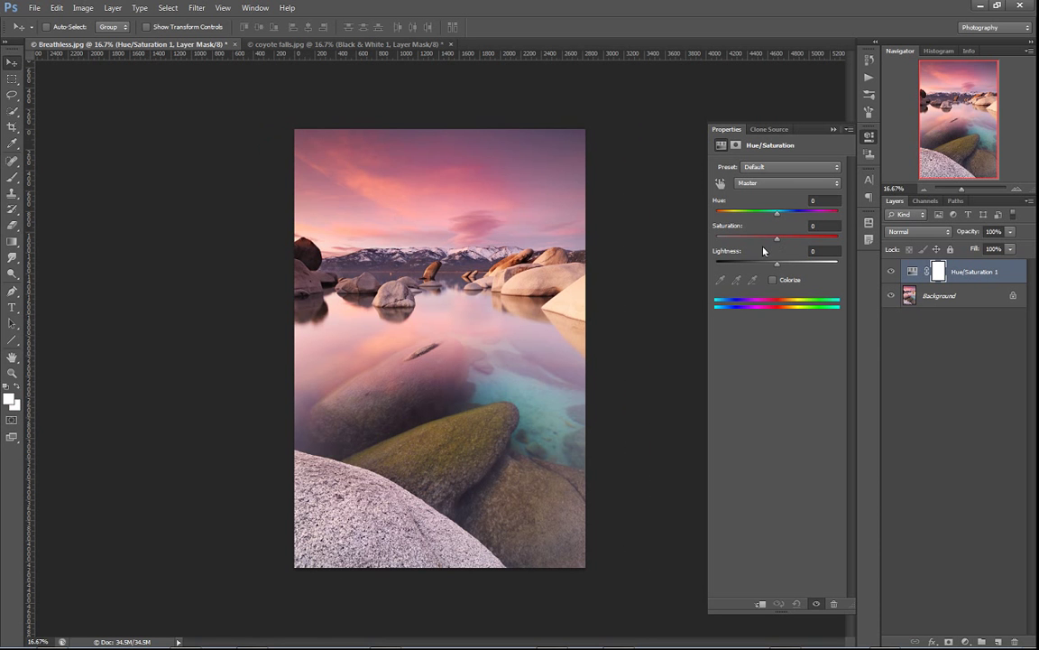
{"action": "left_click_drag", "start_coordinate": [776, 243], "coordinate": [630, 253]}
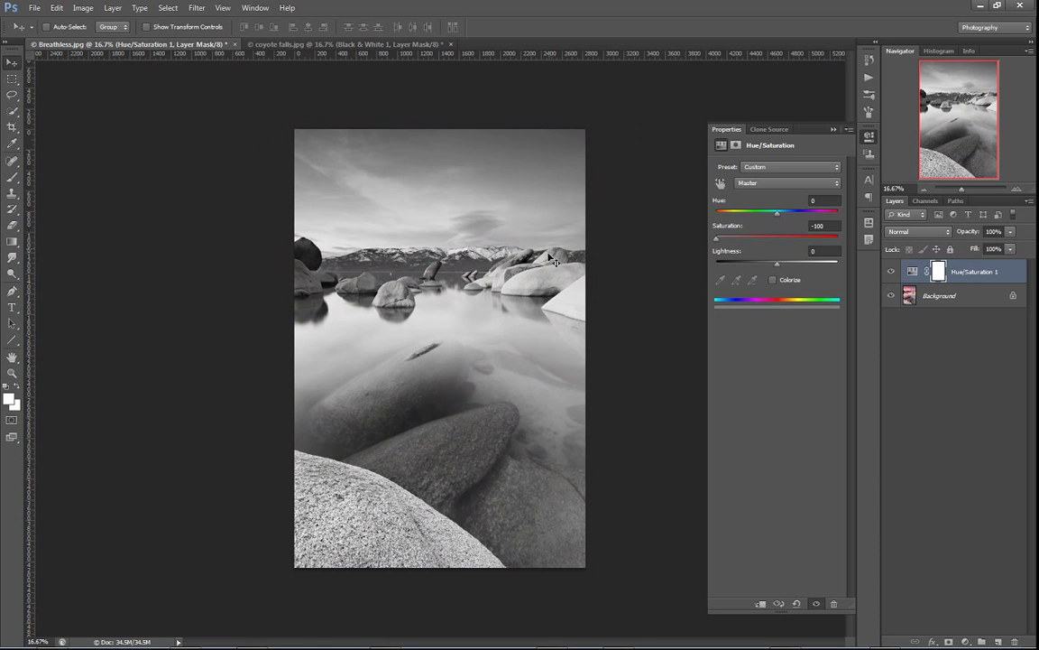
{"action": "left_click", "coordinate": [891, 270]}
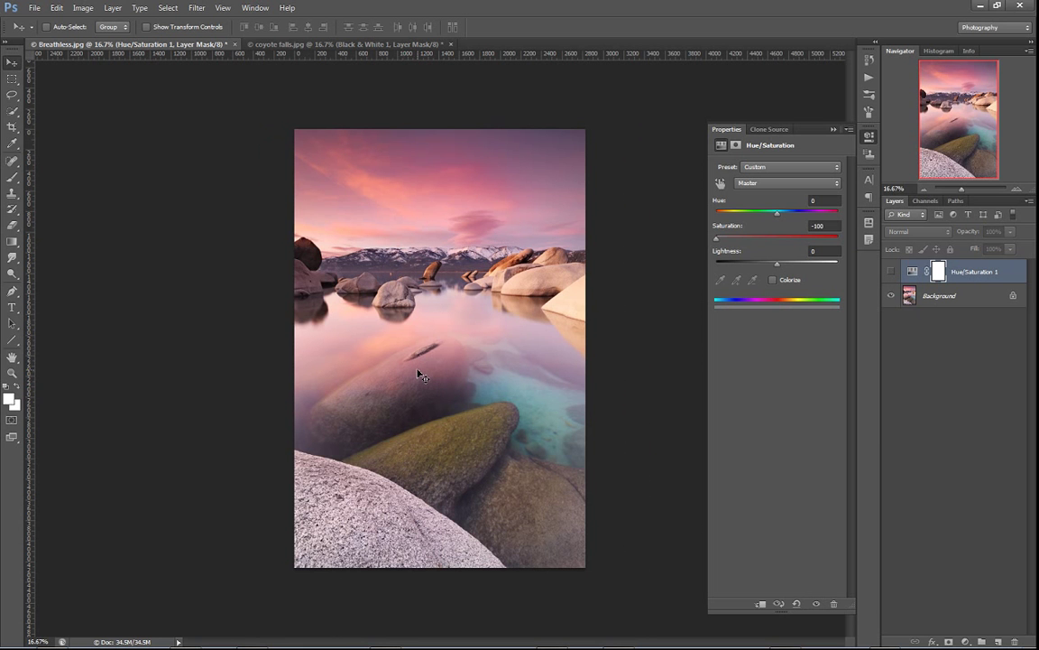
{"action": "left_click", "coordinate": [892, 272]}
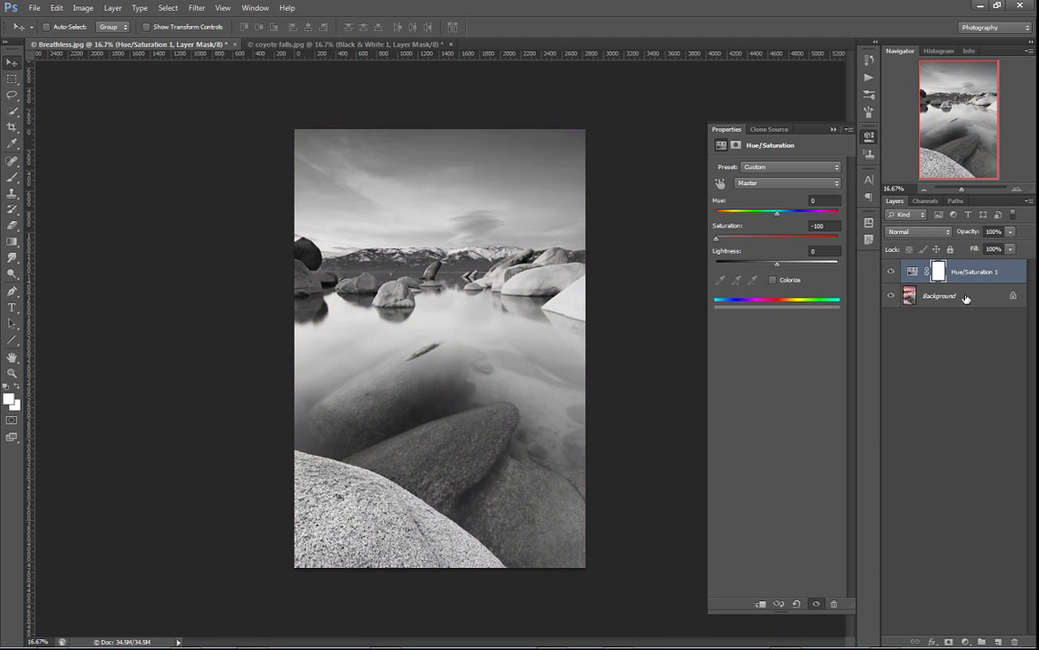
- Hide the desaturation layer and add a second Hue/Saturation layer directly above the Background, with Hue at -16
{"action": "left_click", "coordinate": [891, 272]}
{"action": "left_click", "coordinate": [948, 297]}
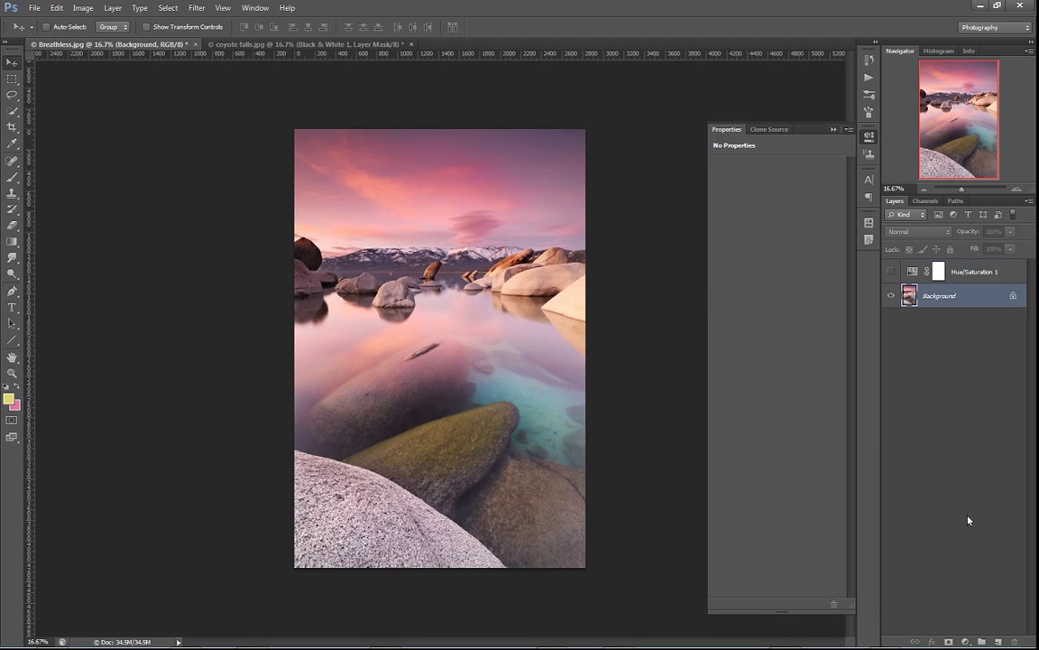
{"action": "left_click", "coordinate": [964, 640]}
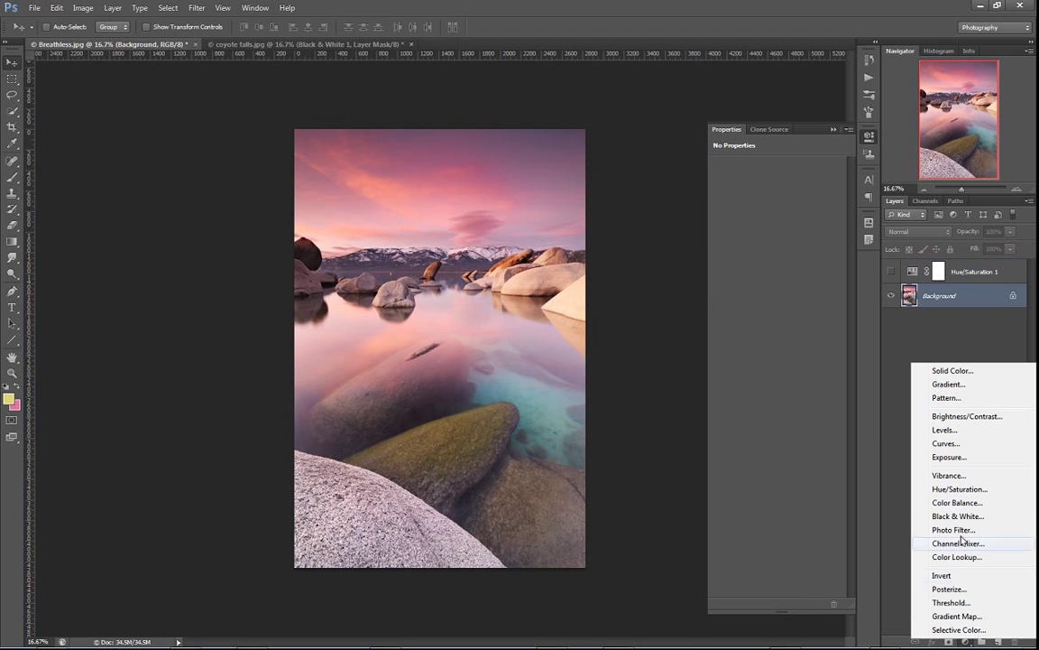
{"action": "left_click", "coordinate": [976, 492]}
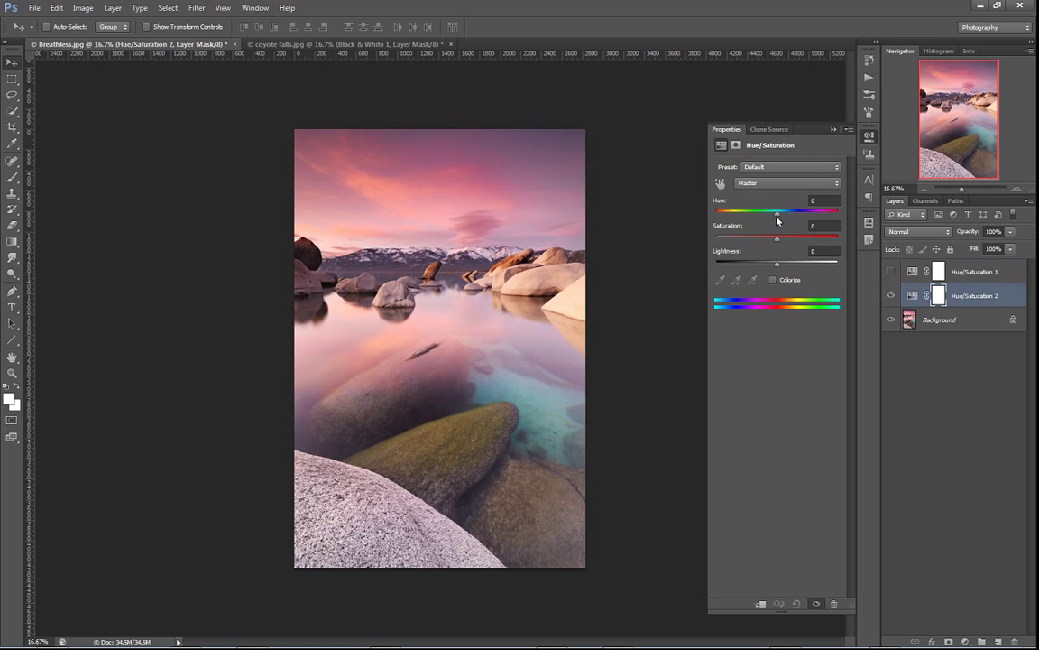
{"action": "mouse_move", "coordinate": [778, 218]}
{"action": "left_mouse_down"}
{"action": "mouse_move", "coordinate": [748, 218]}
{"action": "mouse_move", "coordinate": [825, 217]}
{"action": "mouse_move", "coordinate": [735, 219]}
{"action": "mouse_move", "coordinate": [787, 222]}
{"action": "mouse_move", "coordinate": [771, 231]}
{"action": "left_mouse_up"}
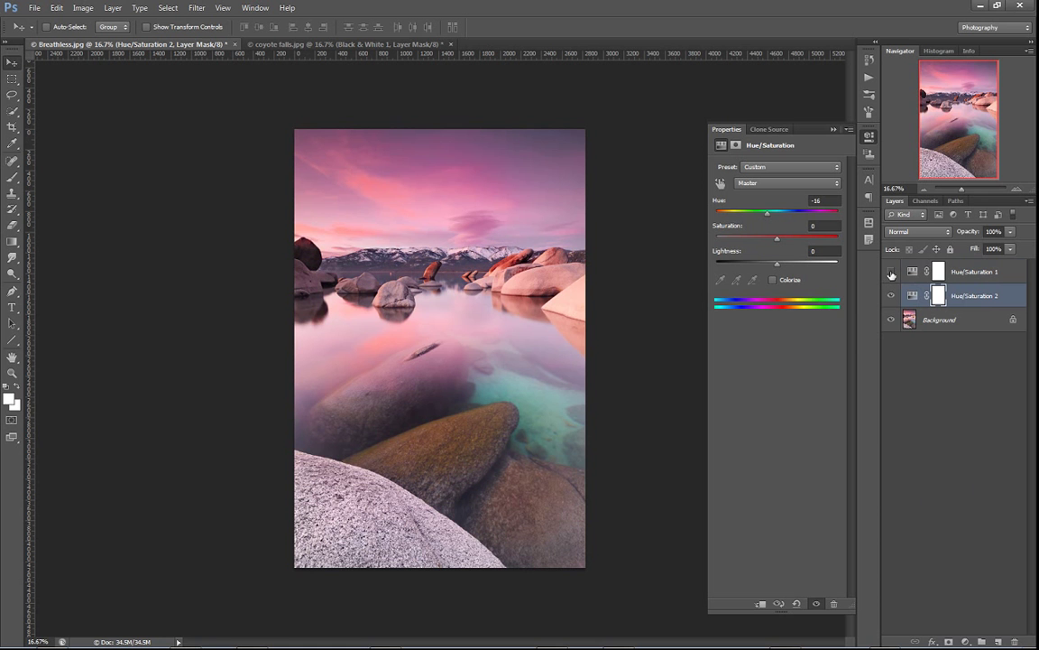
- Try Hue values of +43 and +26 on the lower Hue/Saturation layer, toggling the desaturation layer to compare colour and grey tones
{"action": "left_click", "coordinate": [891, 272]}
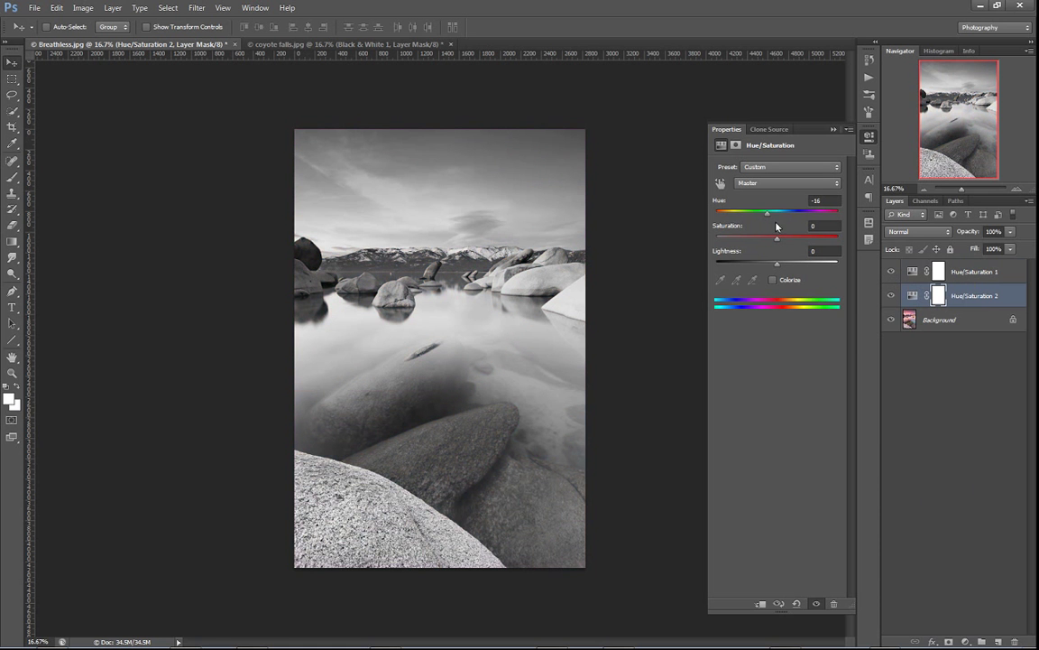
{"action": "mouse_move", "coordinate": [766, 217]}
{"action": "left_mouse_down"}
{"action": "mouse_move", "coordinate": [790, 221]}
{"action": "mouse_move", "coordinate": [775, 224]}
{"action": "left_mouse_up"}
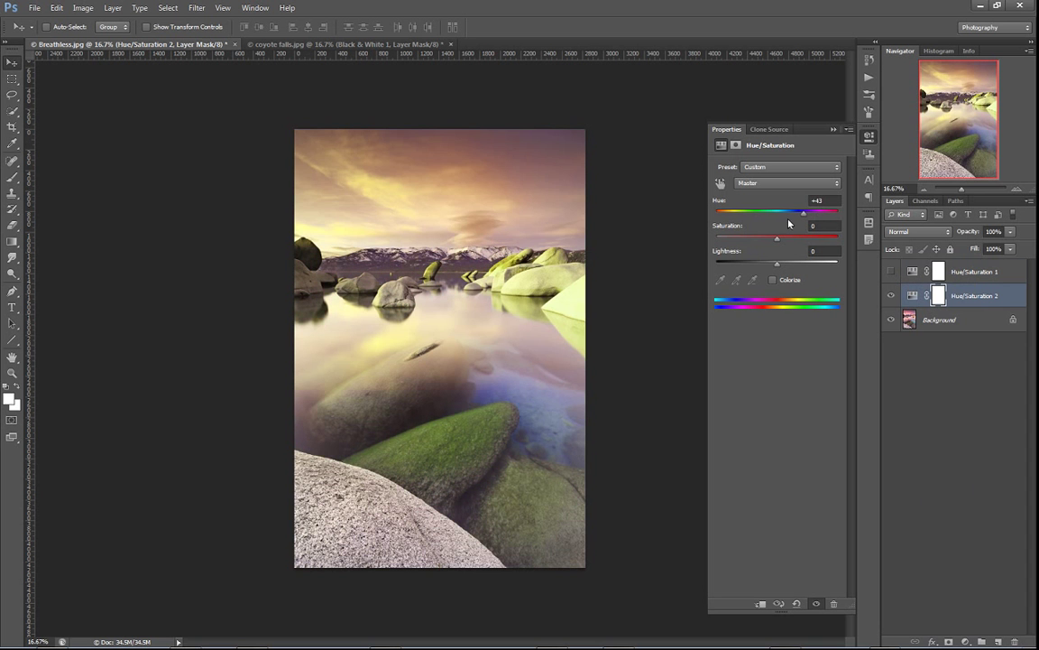
{"action": "mouse_move", "coordinate": [806, 216]}
{"action": "left_mouse_down"}
{"action": "mouse_move", "coordinate": [738, 217]}
{"action": "mouse_move", "coordinate": [820, 221]}
{"action": "mouse_move", "coordinate": [742, 219]}
{"action": "mouse_move", "coordinate": [805, 226]}
{"action": "mouse_move", "coordinate": [794, 224]}
{"action": "left_mouse_up"}
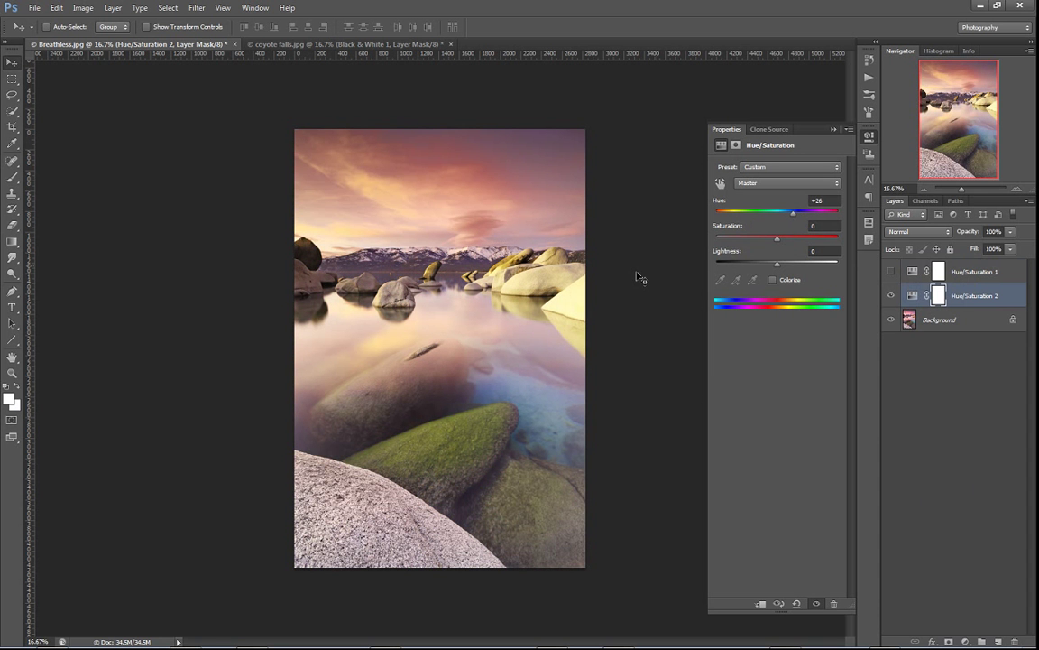
- Sample the water colour near the lake's centre with the Background layer selected and the hue shift showing
{"action": "key", "text": "b"}
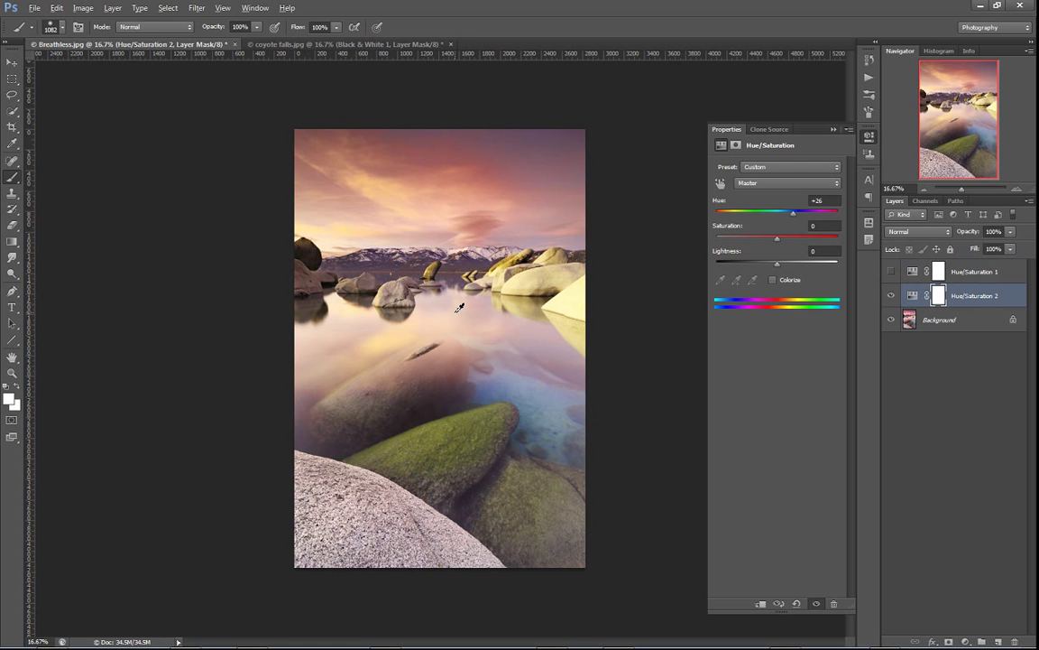
{"action": "left_click", "coordinate": [459, 311]}
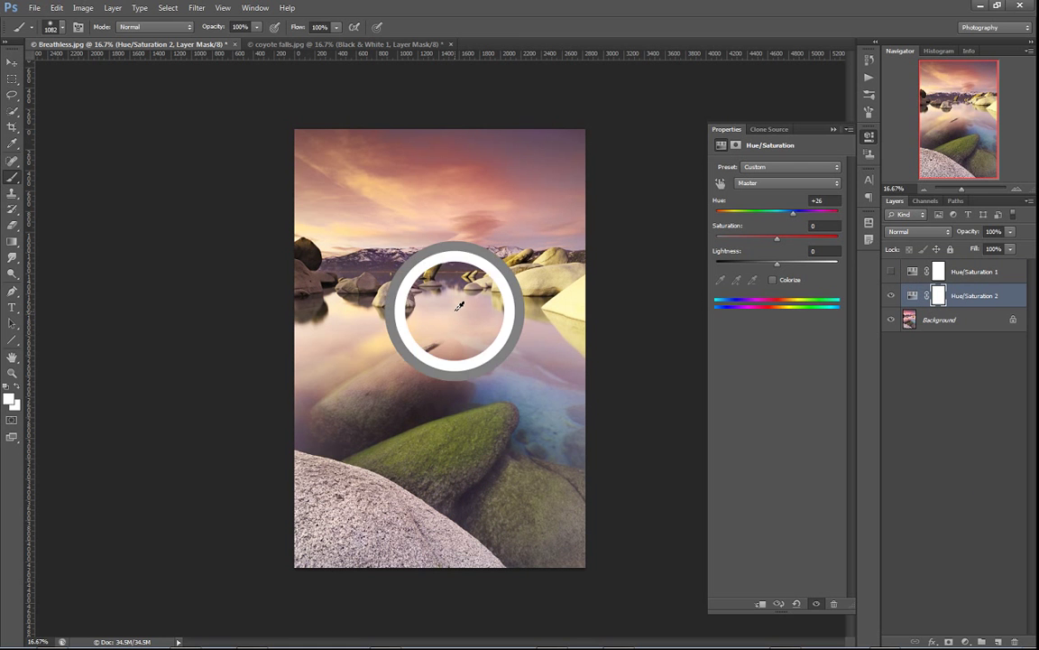
{"action": "left_click", "coordinate": [974, 320]}
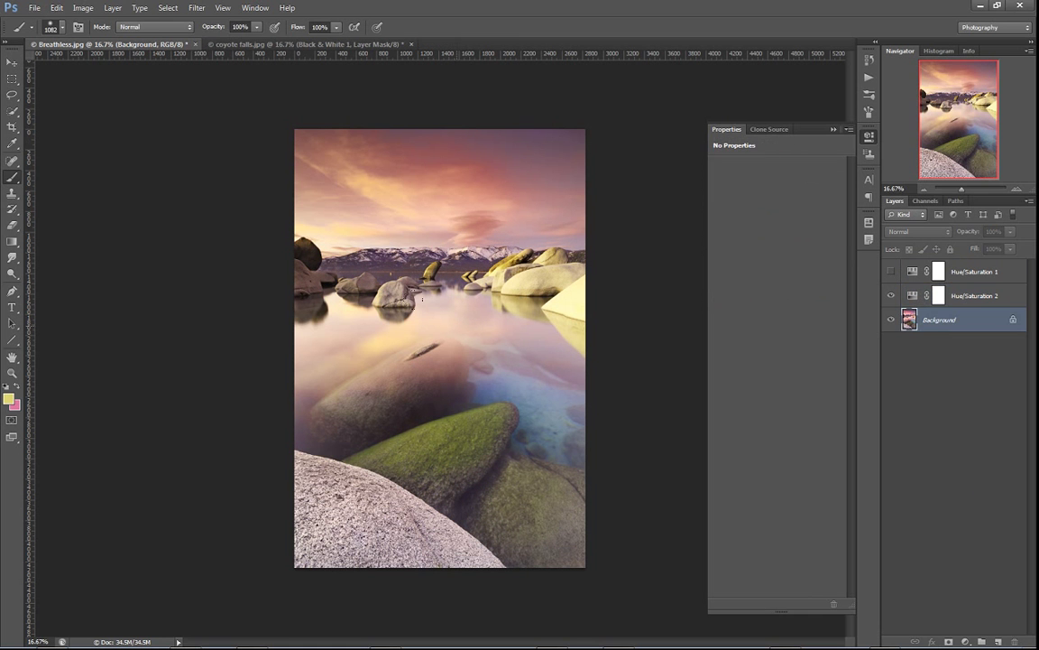
{"action": "left_click", "coordinate": [449, 312], "text": "alt"}
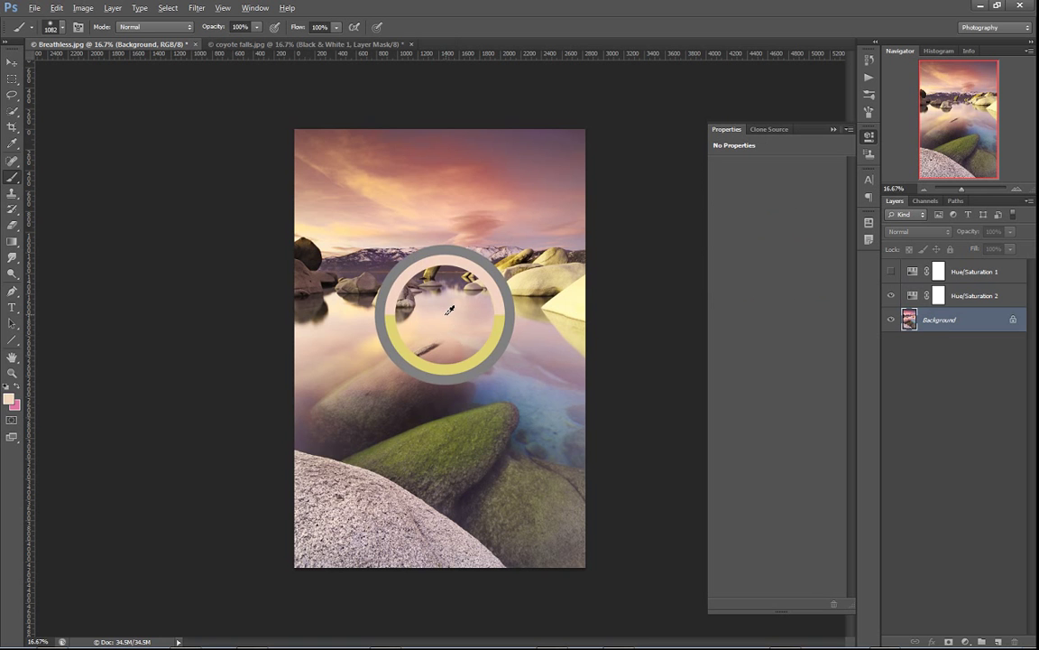
- Set the lower Hue/Saturation layer's Hue to -71 and turn the desaturation layer back on to view the grey tones
{"action": "left_click", "coordinate": [928, 294]}
{"action": "left_click_drag", "start_coordinate": [791, 217], "coordinate": [742, 213]}
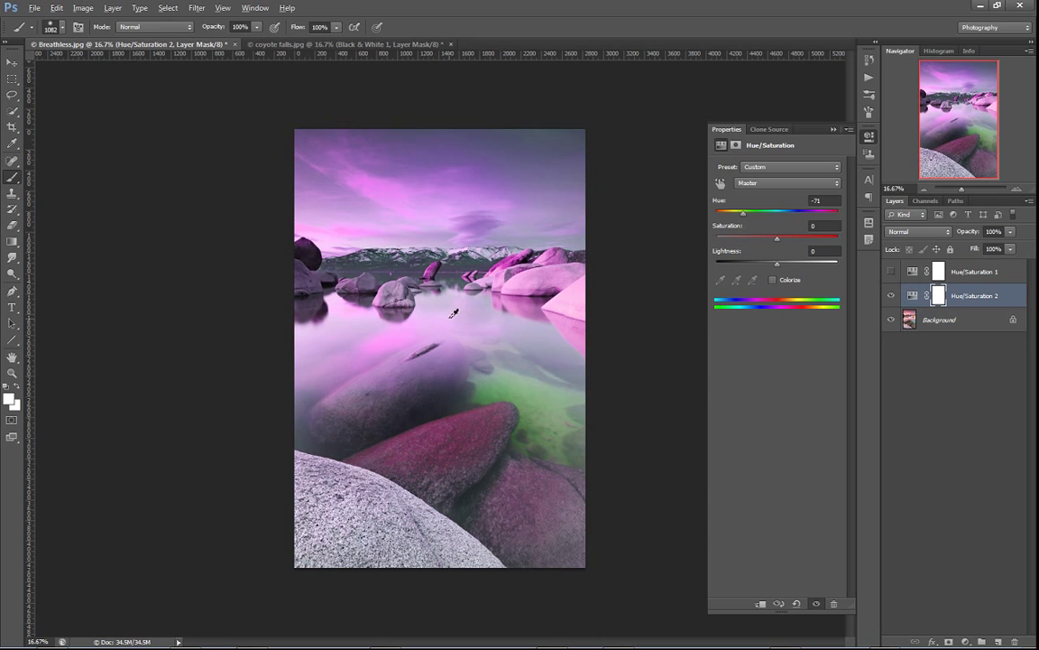
{"action": "key", "text": "alt"}
{"action": "left_click", "coordinate": [890, 270]}
{"action": "left_click", "coordinate": [891, 272]}
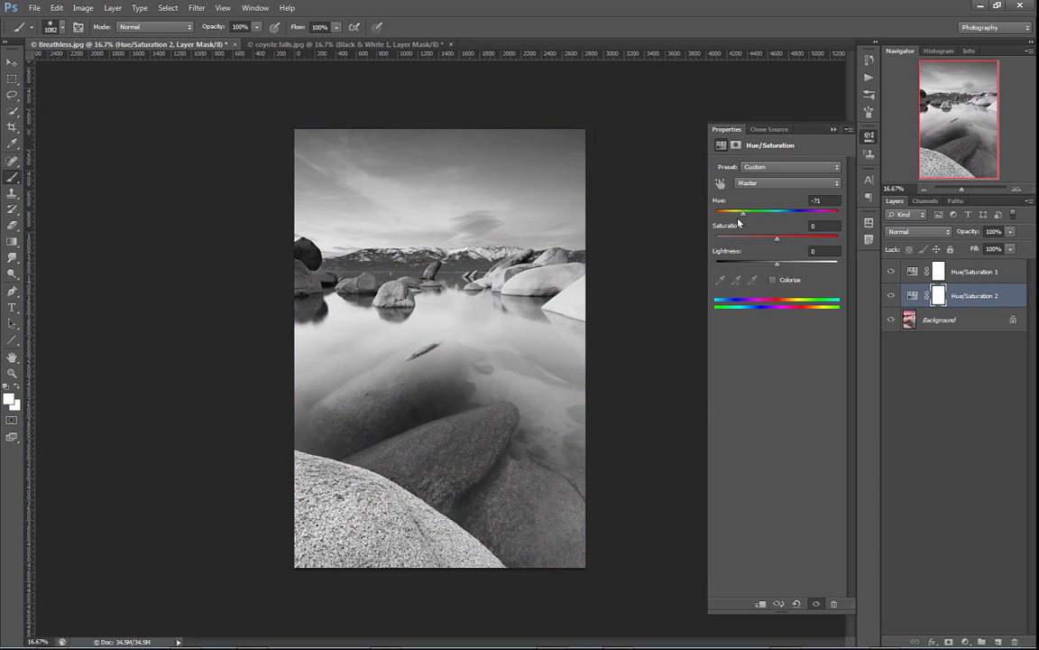
- Set the lower Hue/Saturation layer's Hue to -21 and its blend mode to Color
{"action": "left_click_drag", "start_coordinate": [744, 213], "coordinate": [765, 222]}
{"action": "left_click", "coordinate": [926, 233]}
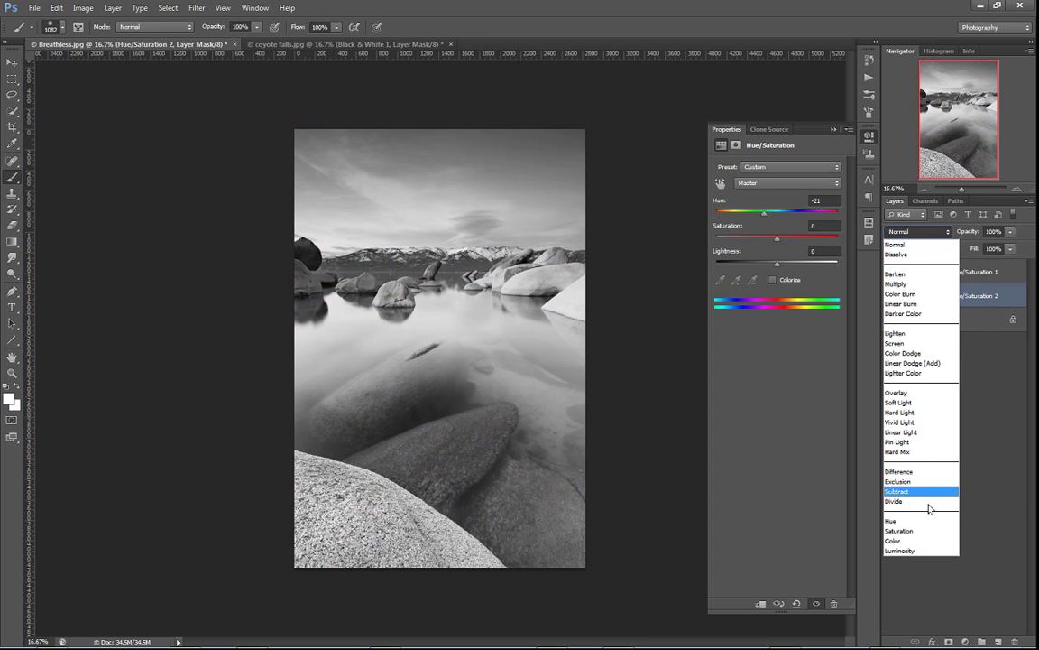
{"action": "left_click", "coordinate": [924, 540]}
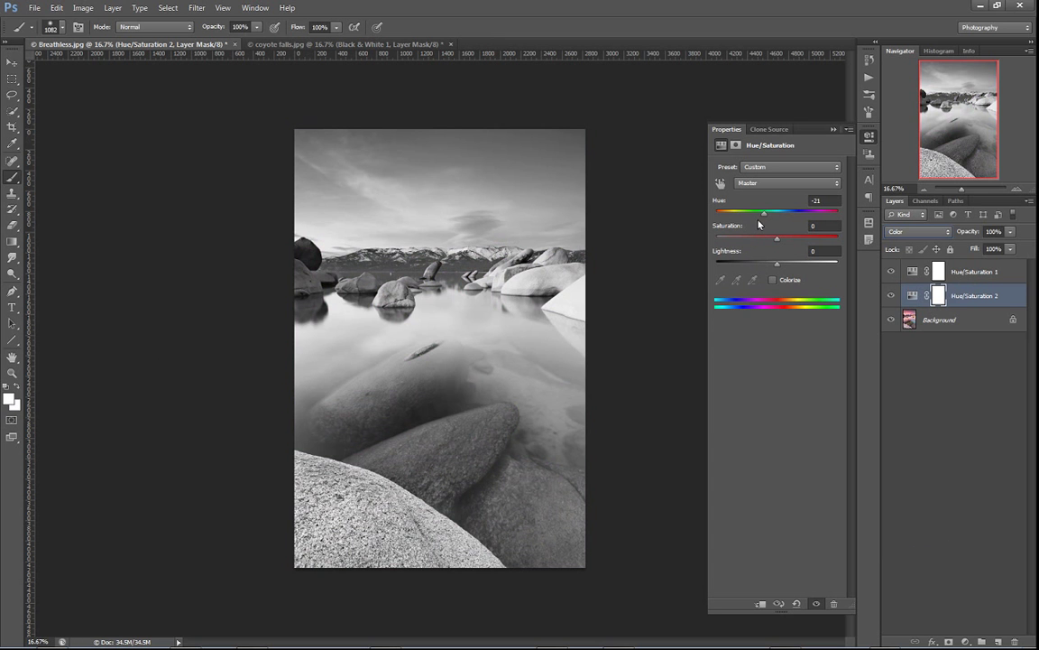
- Test Hue -68 with Saturation +100 on the lower Hue/Saturation layer, settling on Hue -125 with Saturation at 0
{"action": "left_click_drag", "start_coordinate": [764, 218], "coordinate": [794, 217]}
{"action": "left_click_drag", "start_coordinate": [806, 214], "coordinate": [742, 221]}
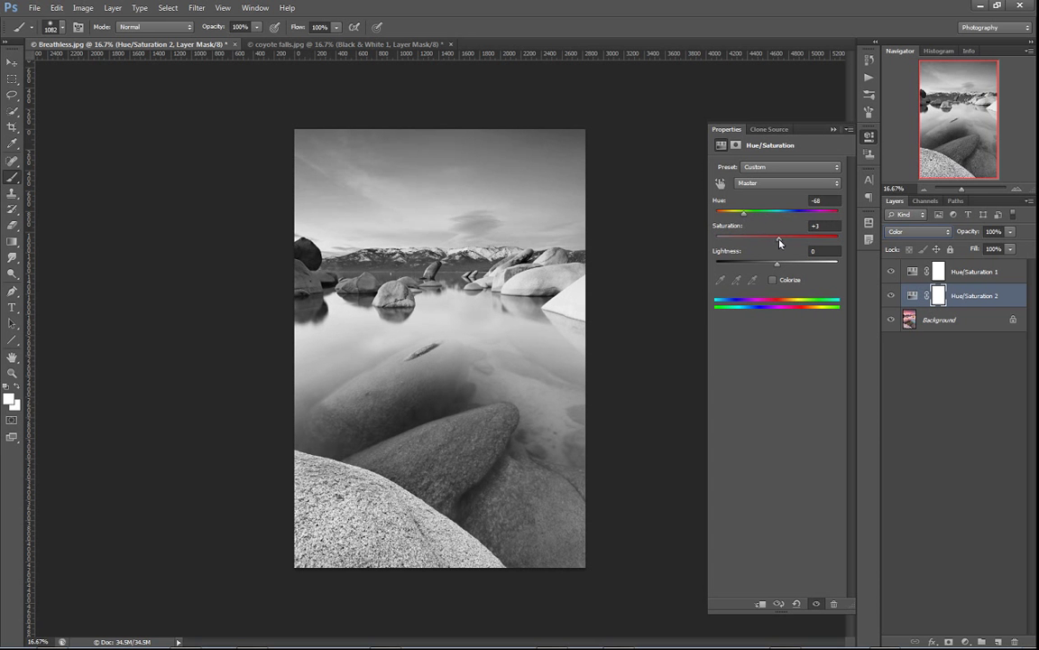
{"action": "left_click_drag", "start_coordinate": [779, 243], "coordinate": [850, 247]}
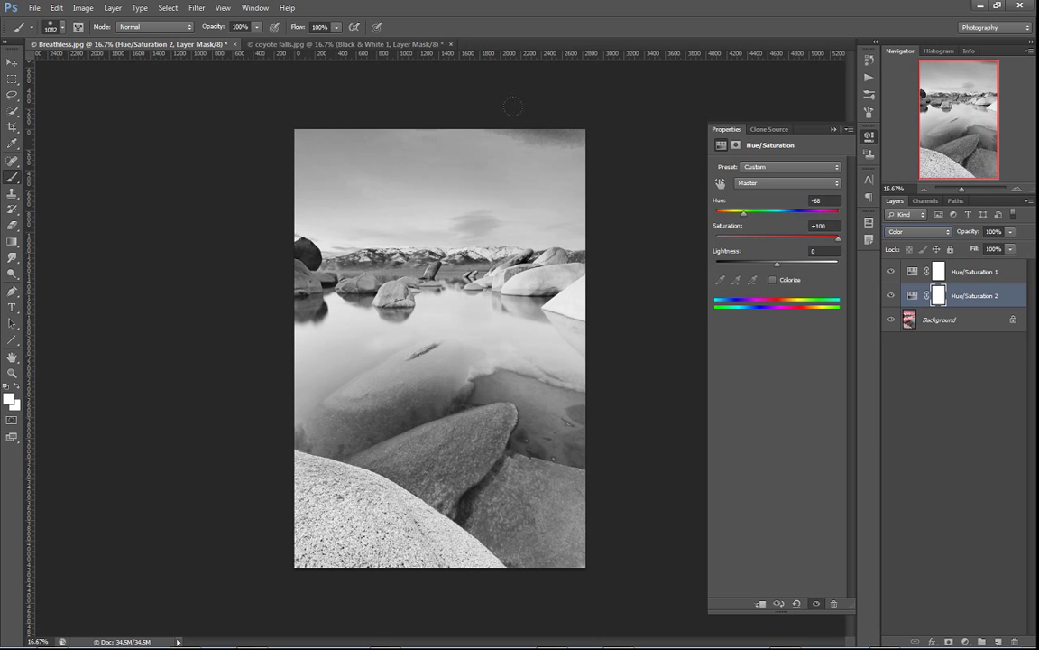
{"action": "left_click_drag", "start_coordinate": [839, 242], "coordinate": [731, 226]}
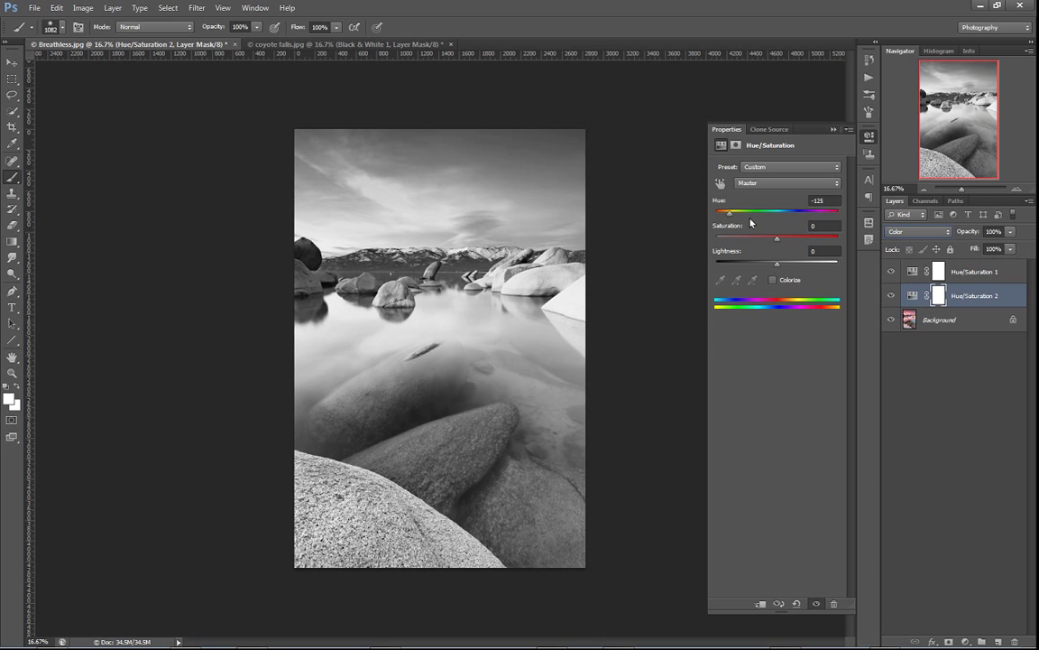
- Group the two Hue/Saturation layers and add a layer mask to the group
{"action": "left_click", "coordinate": [972, 276], "text": "shift"}
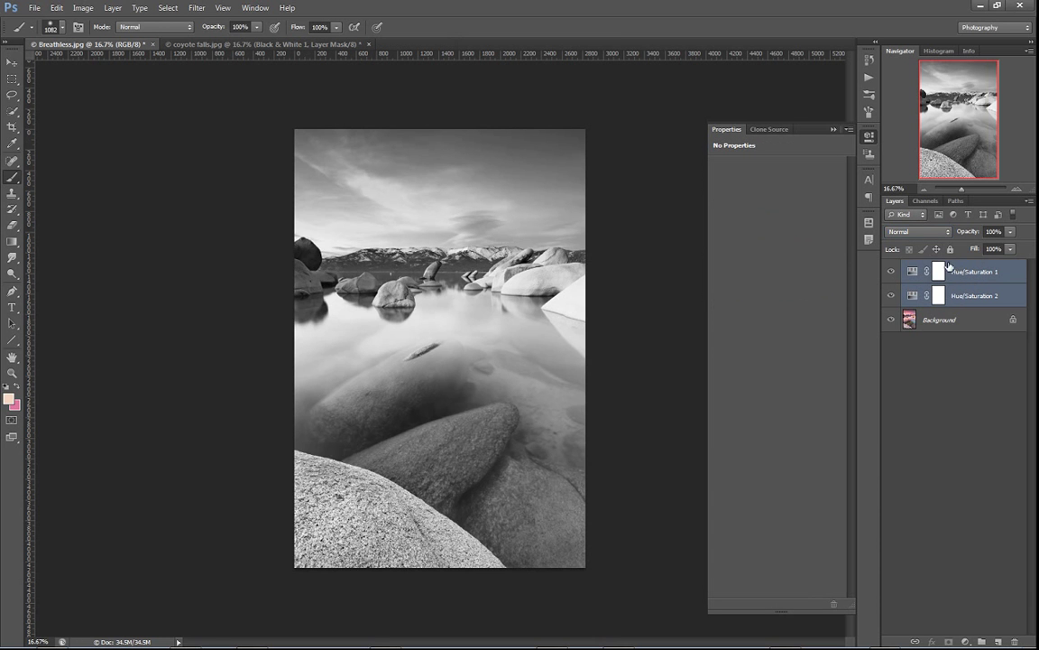
{"action": "key", "text": "ctrl+g"}
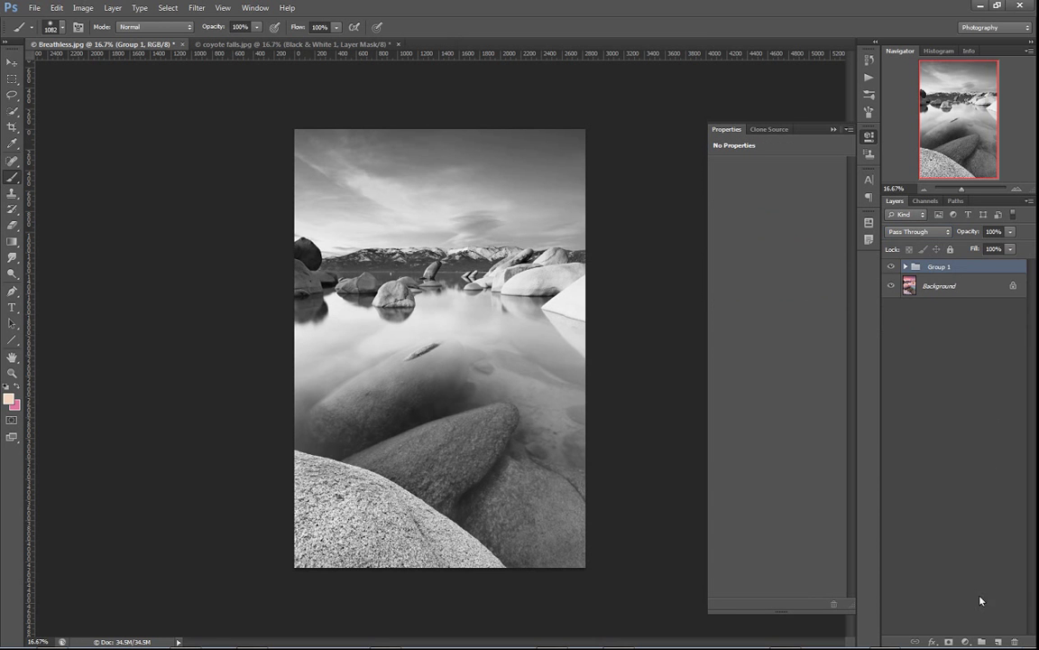
{"action": "left_click", "coordinate": [948, 642]}
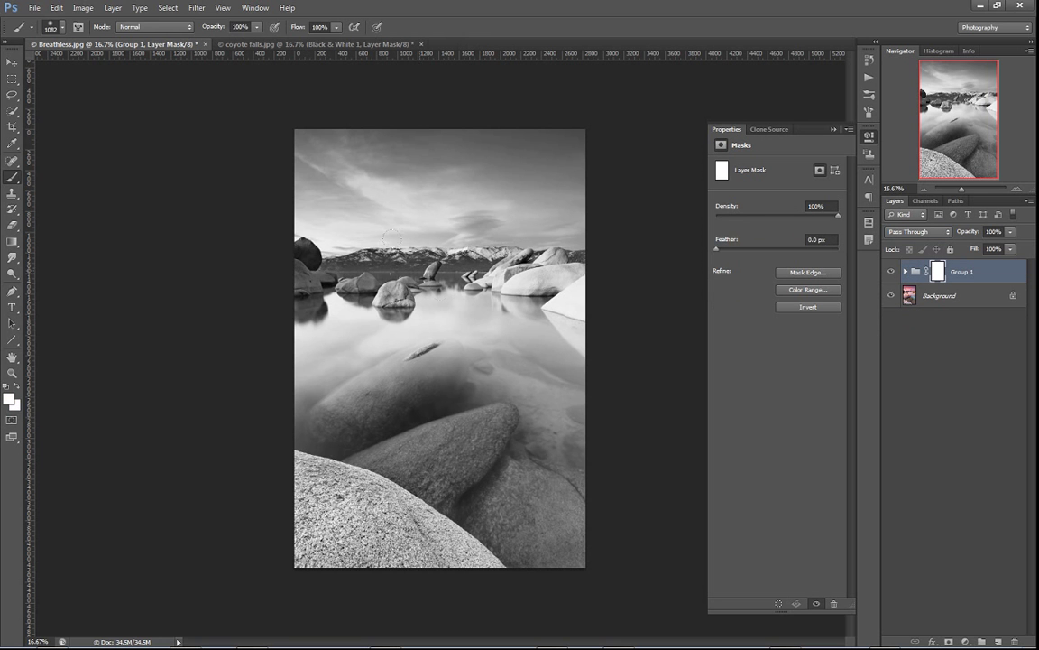
- Draw a short white-to-black linear gradient down across the horizon on the group's mask, keeping the black-and-white effect on the sky
{"action": "key", "text": "g"}
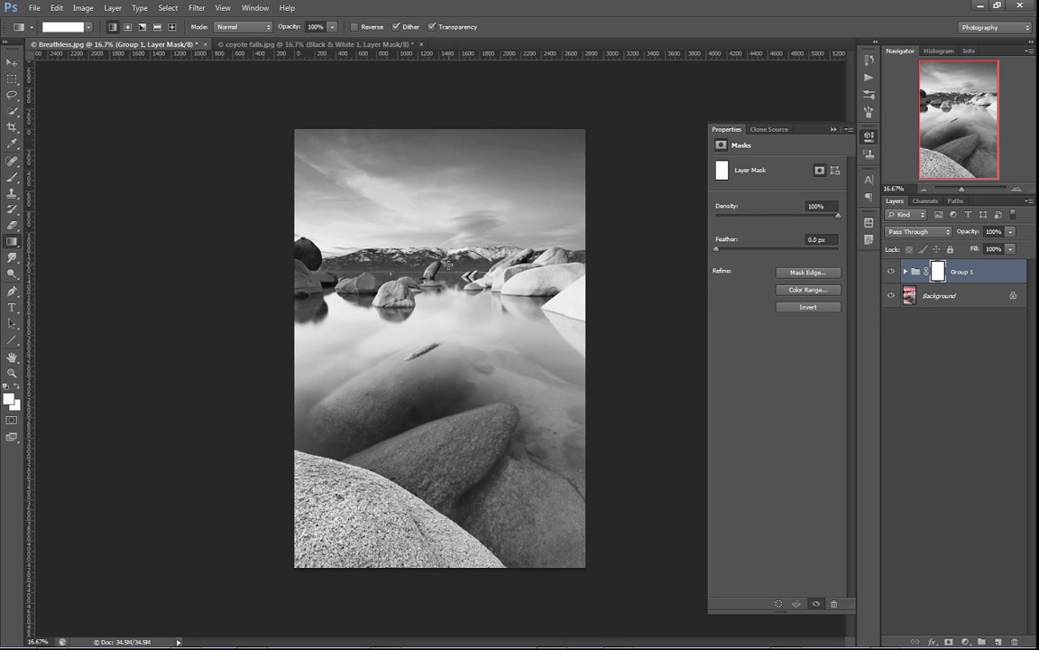
{"action": "key", "text": "d"}
{"action": "key", "text": "x"}
{"action": "left_click_drag", "start_coordinate": [447, 255], "coordinate": [446, 289]}
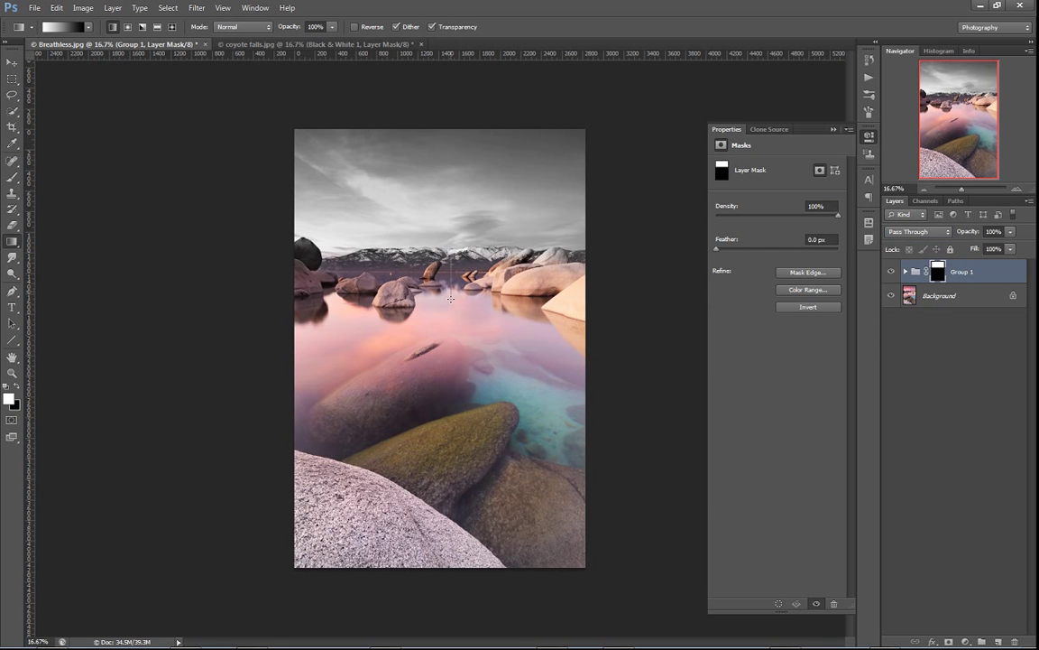
{"action": "left_click_drag", "start_coordinate": [450, 298], "coordinate": [450, 298]}
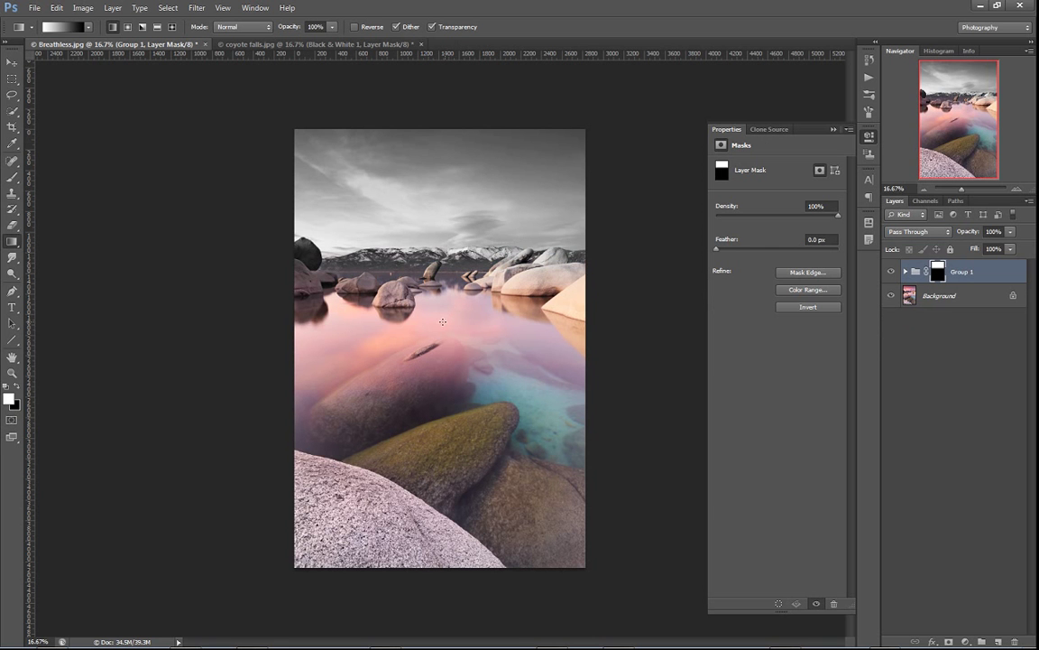
- Add two Hue/Saturation adjustment layers above the masked group and set the upper one's Saturation to -100
{"action": "left_click", "coordinate": [966, 642]}
{"action": "left_click", "coordinate": [965, 490]}
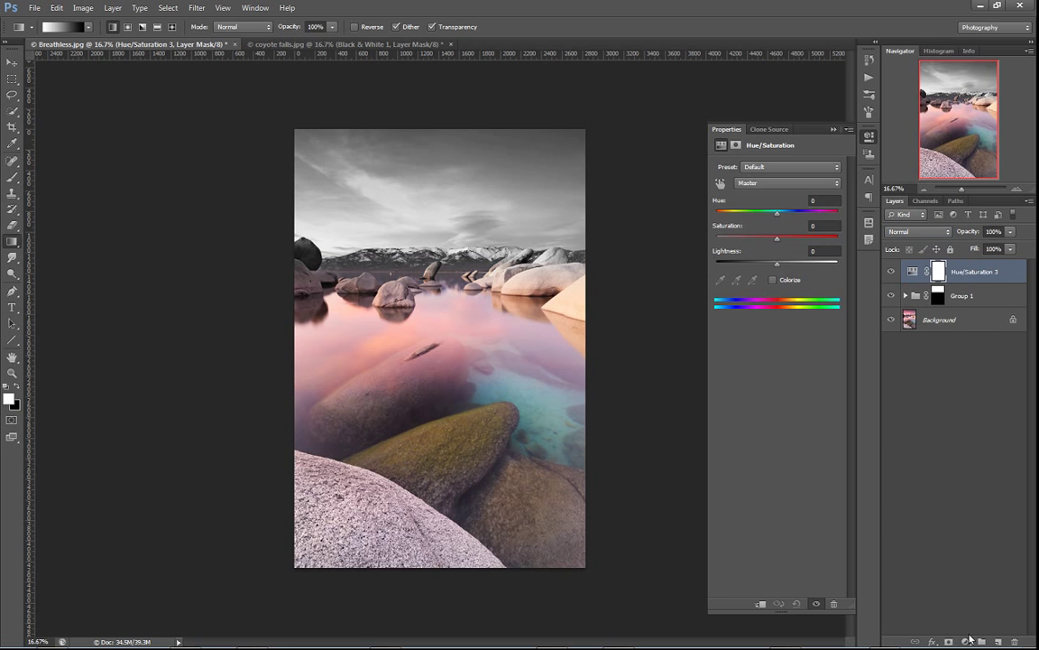
{"action": "left_click", "coordinate": [968, 642]}
{"action": "left_click", "coordinate": [970, 490]}
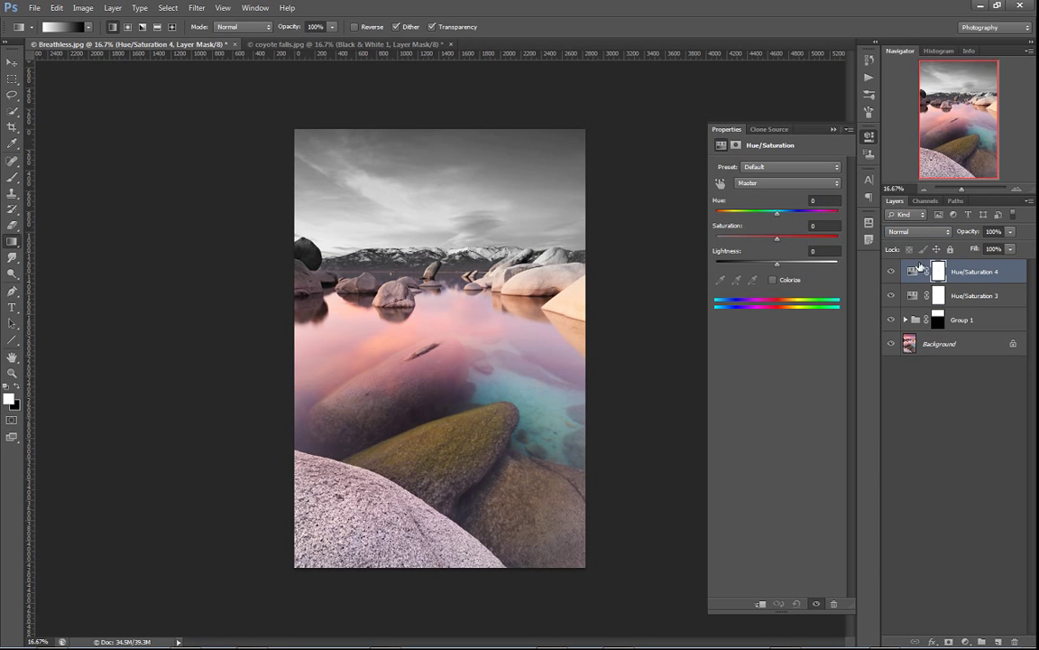
{"action": "left_click_drag", "start_coordinate": [776, 239], "coordinate": [704, 217]}
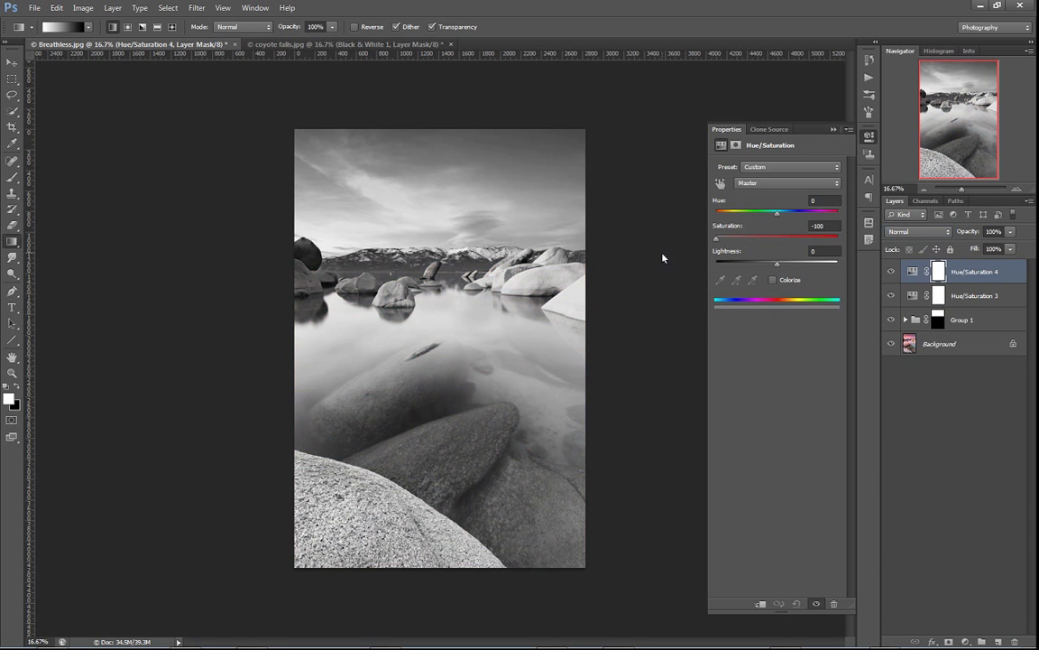
- Change the lower new Hue/Saturation layer's blend mode to Color and set its Hue to -133
{"action": "left_click", "coordinate": [938, 295]}
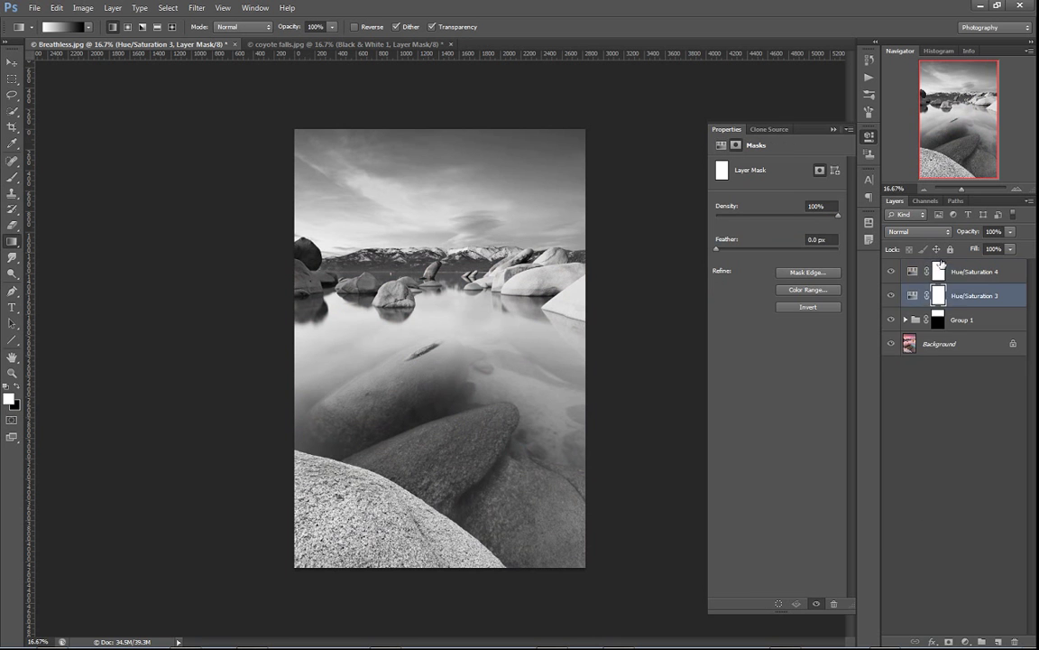
{"action": "left_click", "coordinate": [919, 231]}
{"action": "left_click", "coordinate": [928, 541]}
{"action": "left_click", "coordinate": [913, 295]}
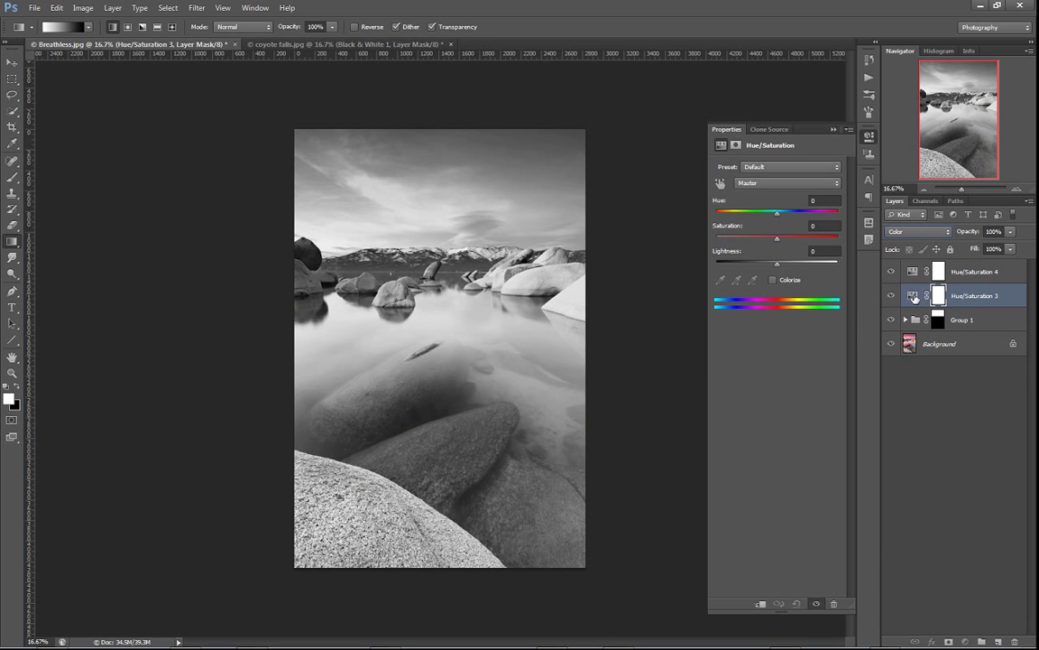
{"action": "left_click_drag", "start_coordinate": [777, 212], "coordinate": [729, 228]}
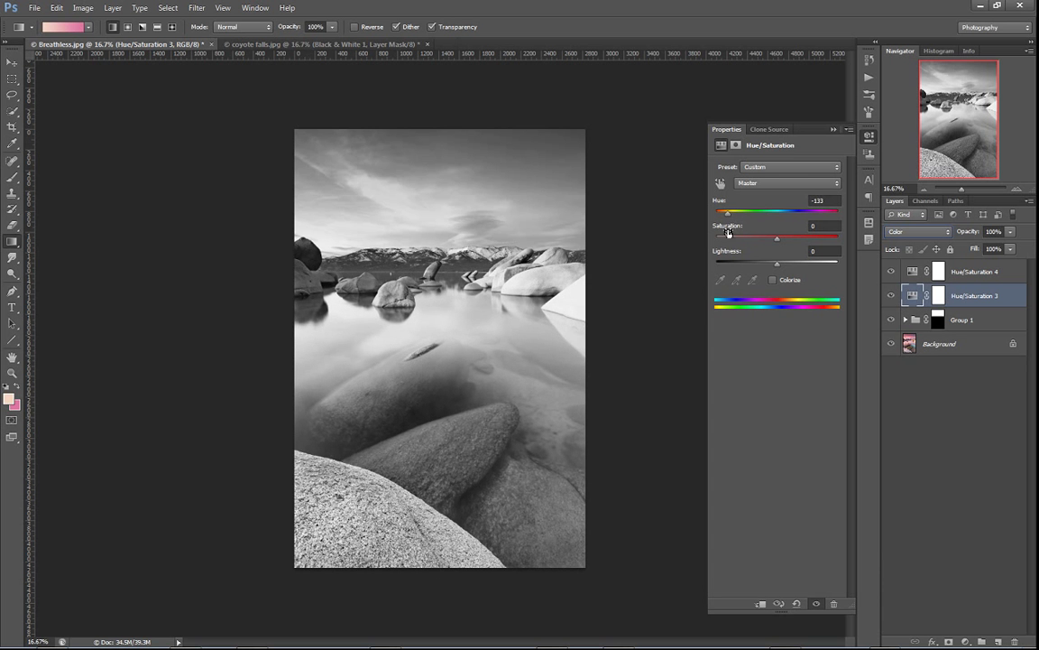
- Group the two new Hue/Saturation layers and toggle the group's visibility to compare the foreground with and without it
{"action": "left_click", "coordinate": [979, 272], "text": "shift"}
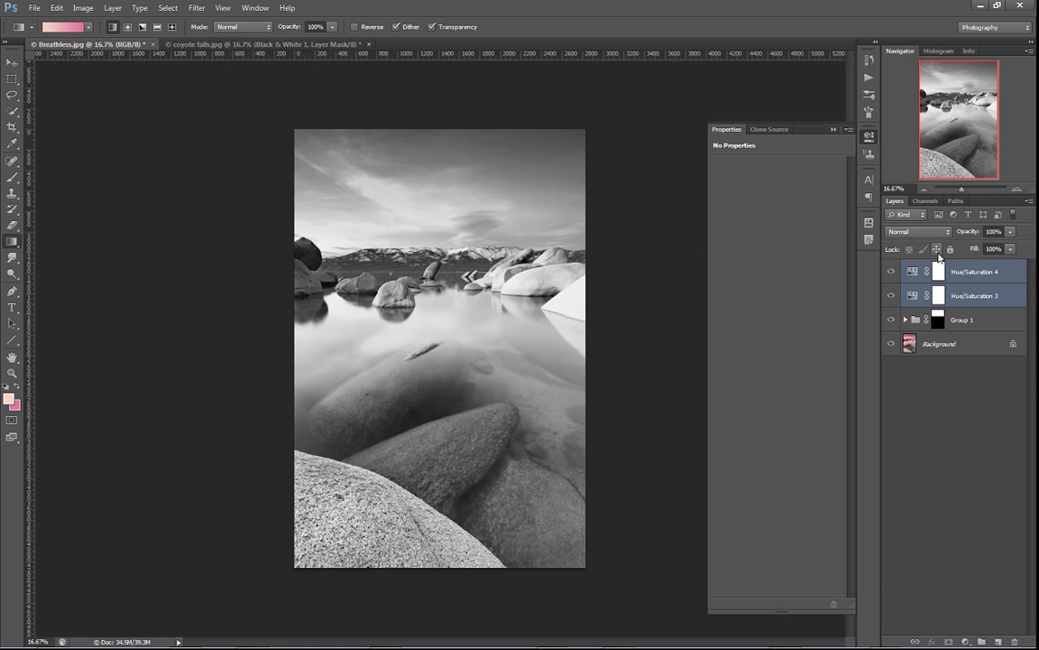
{"action": "key", "text": "ctrl+g"}
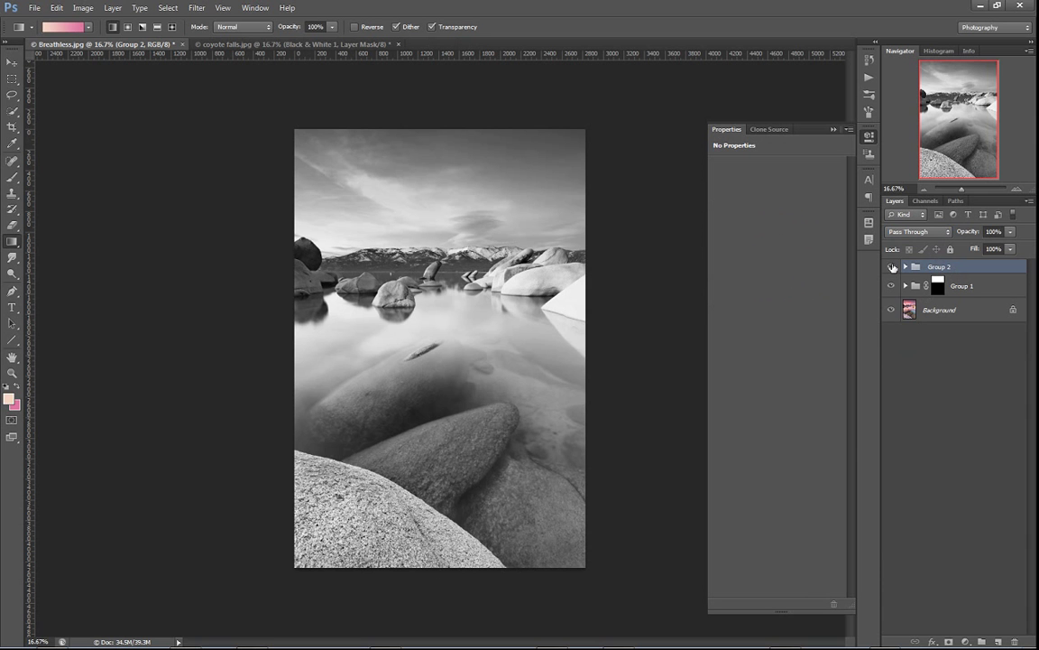
{"action": "left_click", "coordinate": [893, 267]}
{"action": "left_click", "coordinate": [892, 267]}
{"action": "left_click", "coordinate": [892, 268]}
{"action": "left_click", "coordinate": [892, 268]}
- Add a Curves layer above the groups and shape an S-curve with points near input 195, output 211 and input 78, output 67
{"action": "left_click", "coordinate": [966, 642]}
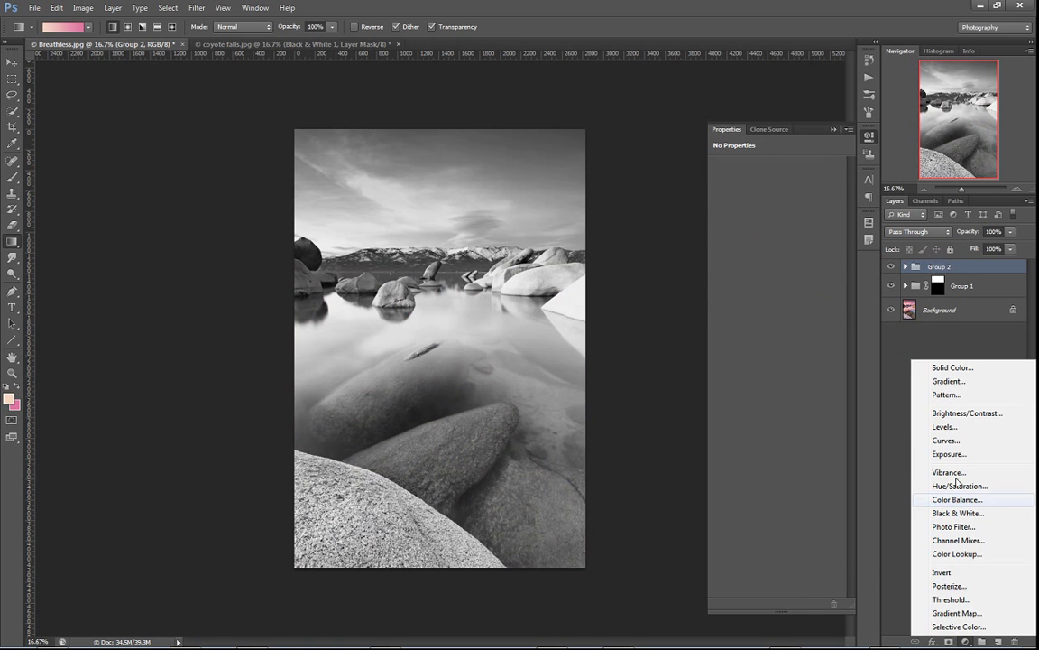
{"action": "left_click", "coordinate": [945, 390]}
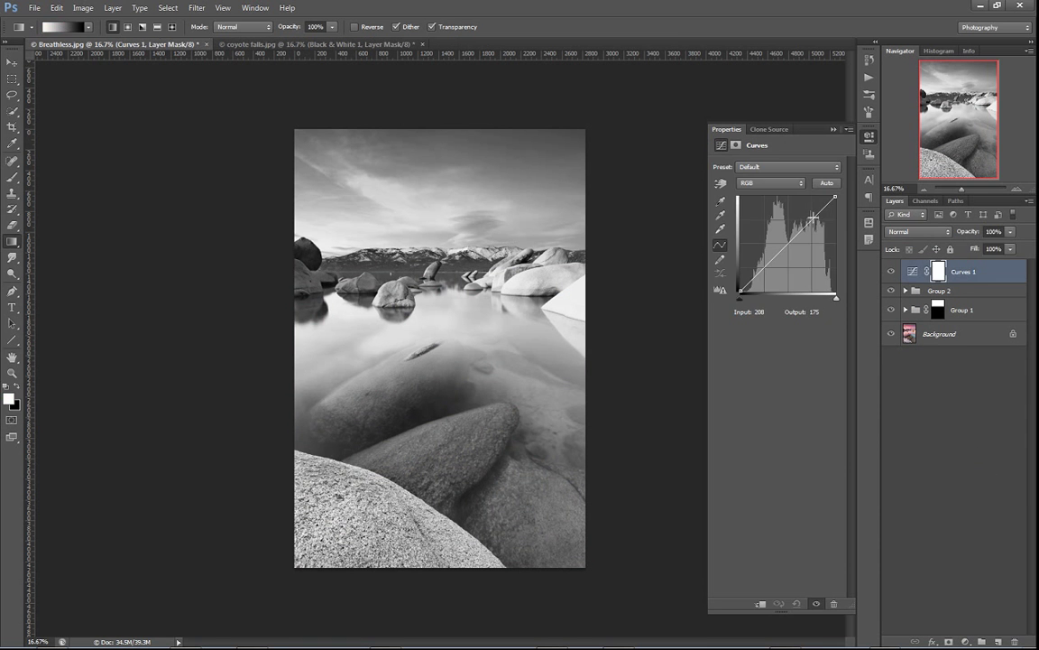
{"action": "left_click_drag", "start_coordinate": [802, 222], "coordinate": [812, 215]}
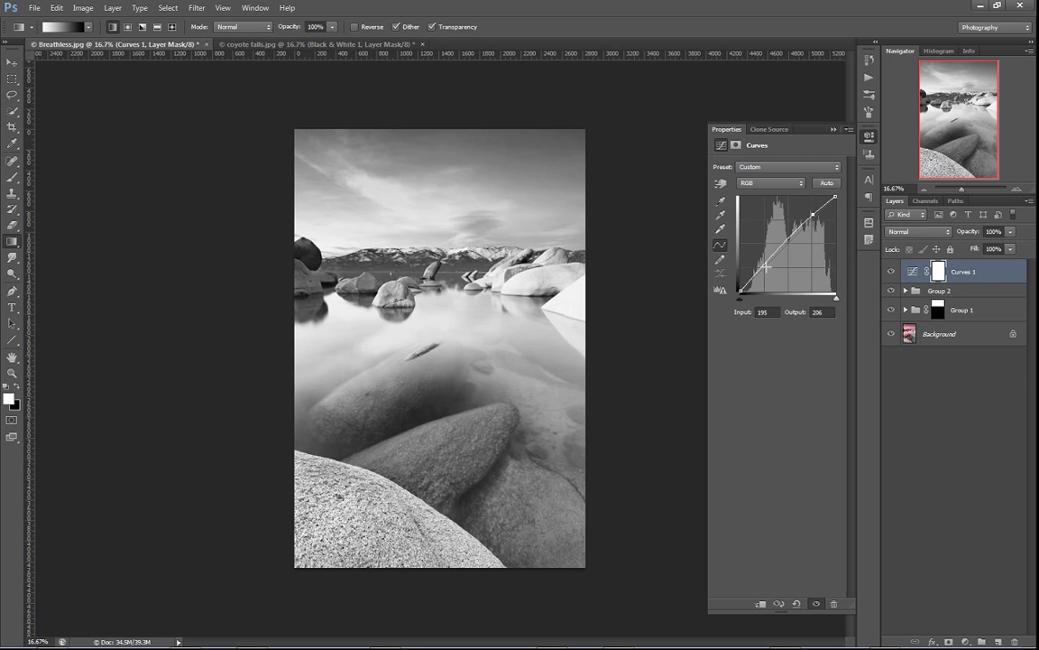
{"action": "left_click_drag", "start_coordinate": [766, 268], "coordinate": [767, 272]}
{"action": "left_click", "coordinate": [812, 213]}
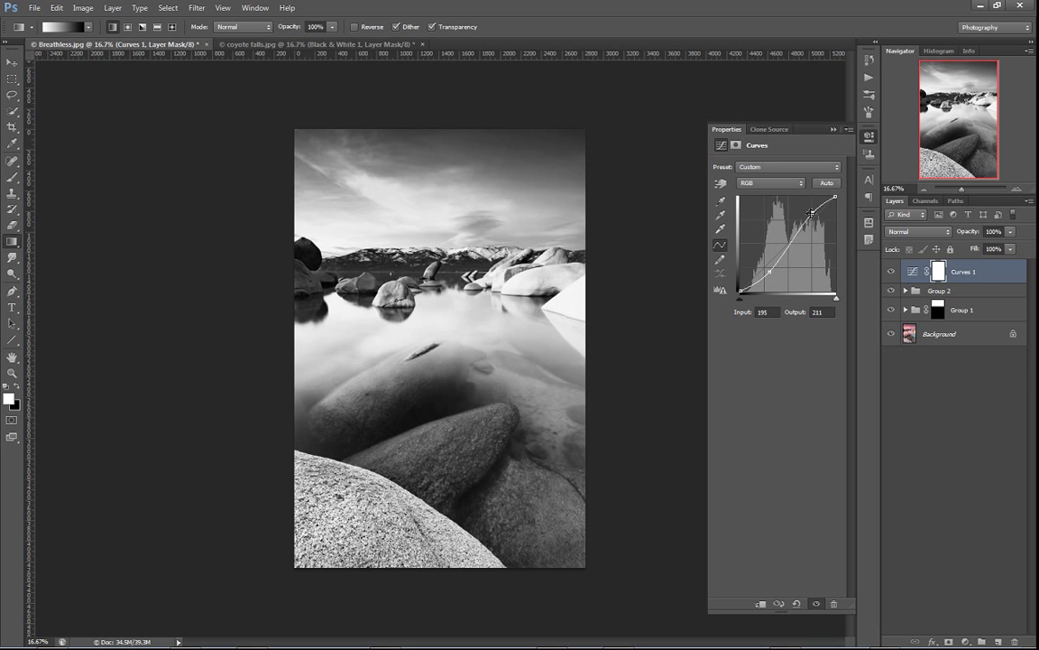
{"action": "left_click_drag", "start_coordinate": [768, 274], "coordinate": [767, 271]}
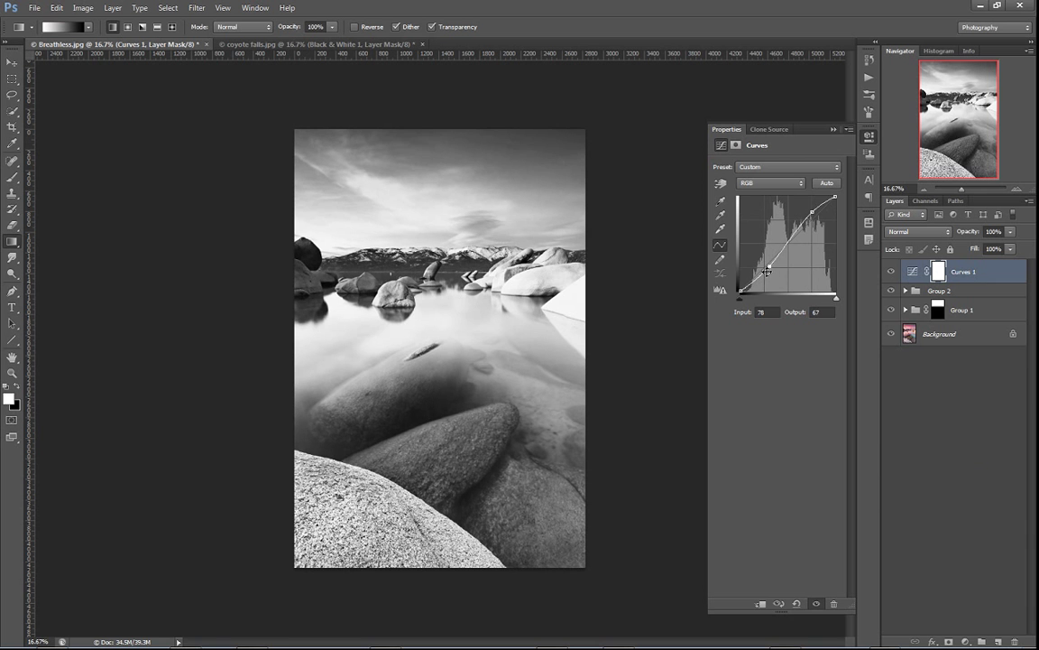
- Group the Curves layer with both conversion groups and hide the combined group
{"action": "left_click", "coordinate": [971, 310], "text": "shift"}
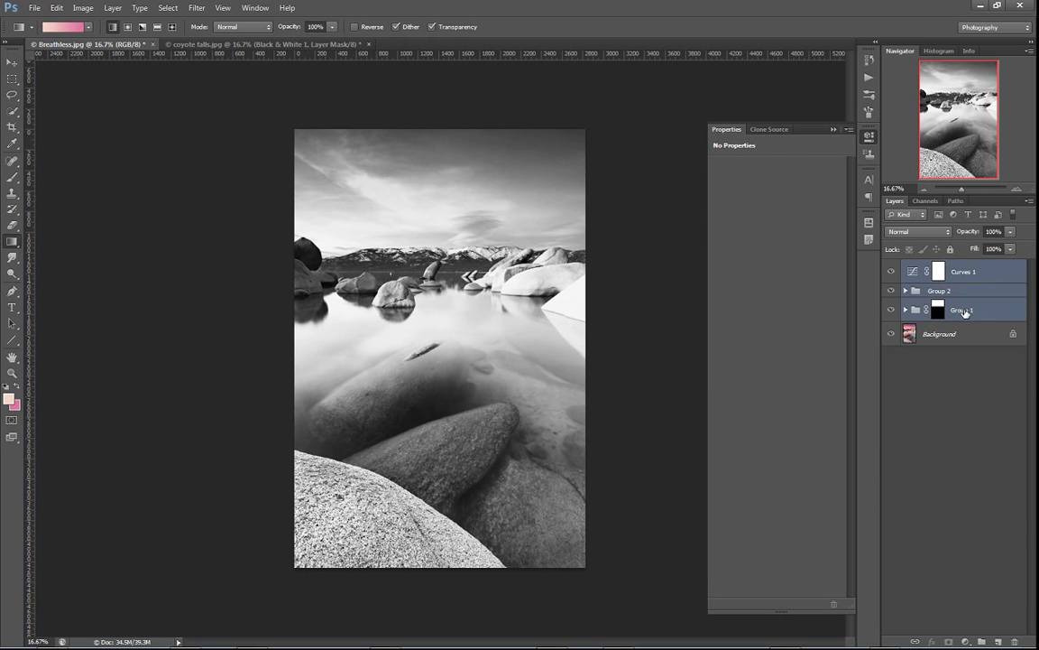
{"action": "key", "text": "ctrl+g"}
{"action": "left_click", "coordinate": [892, 267]}
- Add a Hue/Saturation adjustment layer directly above the Background and set its Saturation to -100
{"action": "left_click", "coordinate": [938, 286]}
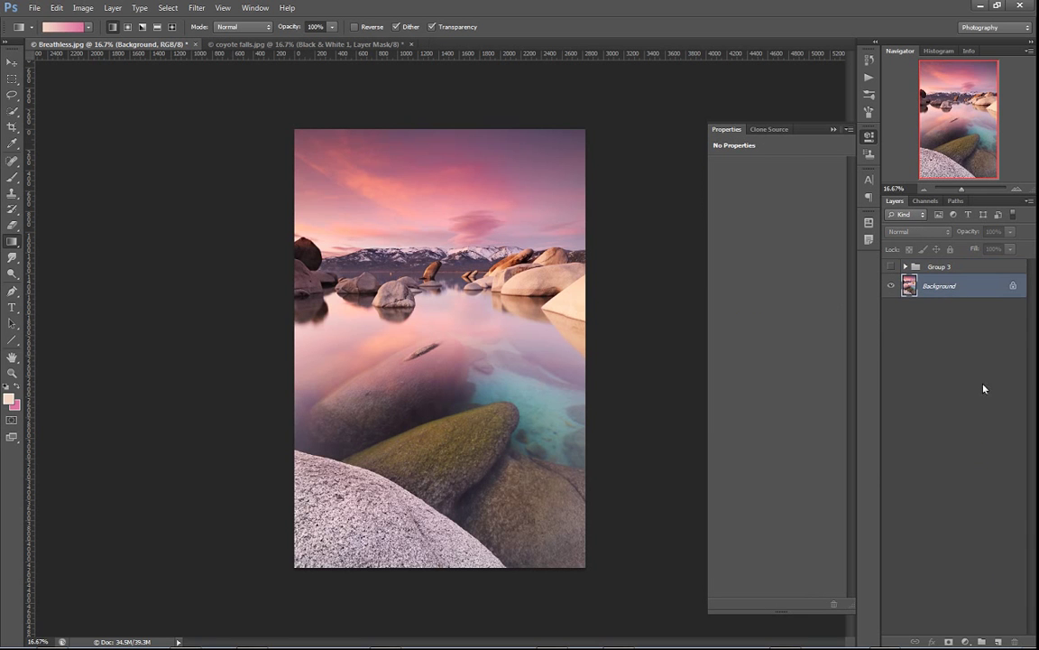
{"action": "left_click", "coordinate": [966, 641]}
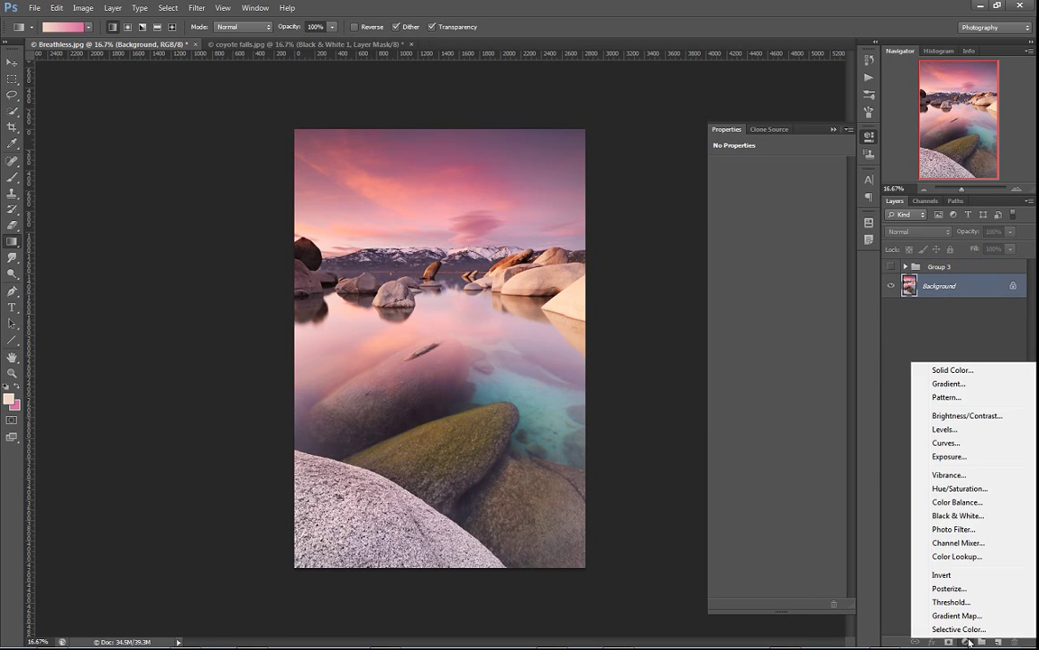
{"action": "left_click", "coordinate": [979, 490]}
{"action": "left_click_drag", "start_coordinate": [780, 239], "coordinate": [689, 255]}
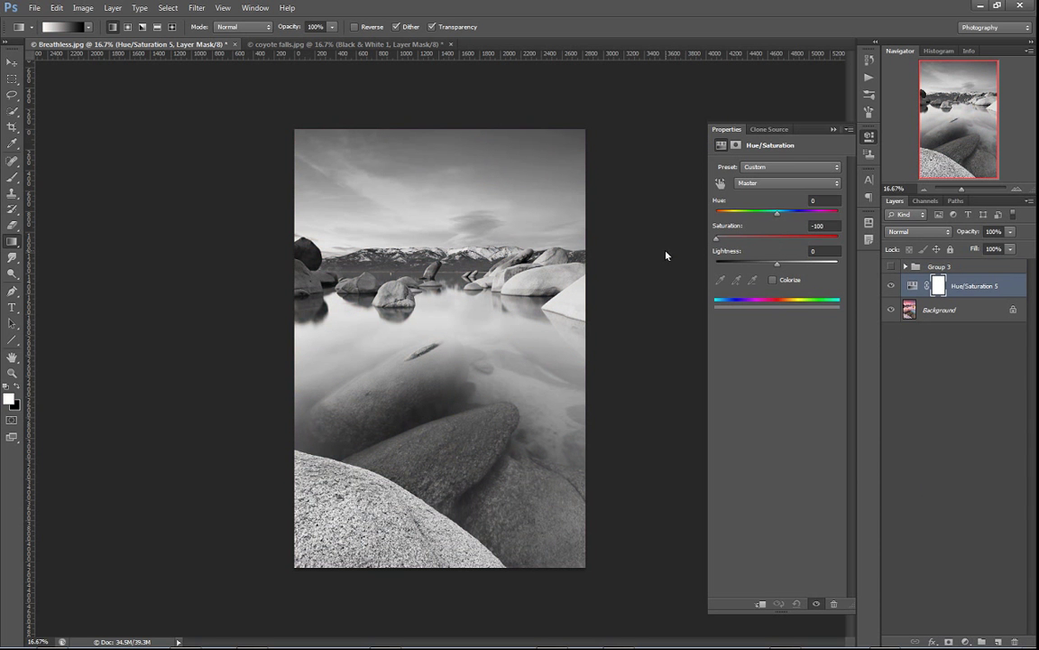
- Compare the plain desaturated version, the grouped conversion and the original colour photo by toggling layer visibility
{"action": "left_click", "coordinate": [893, 286]}
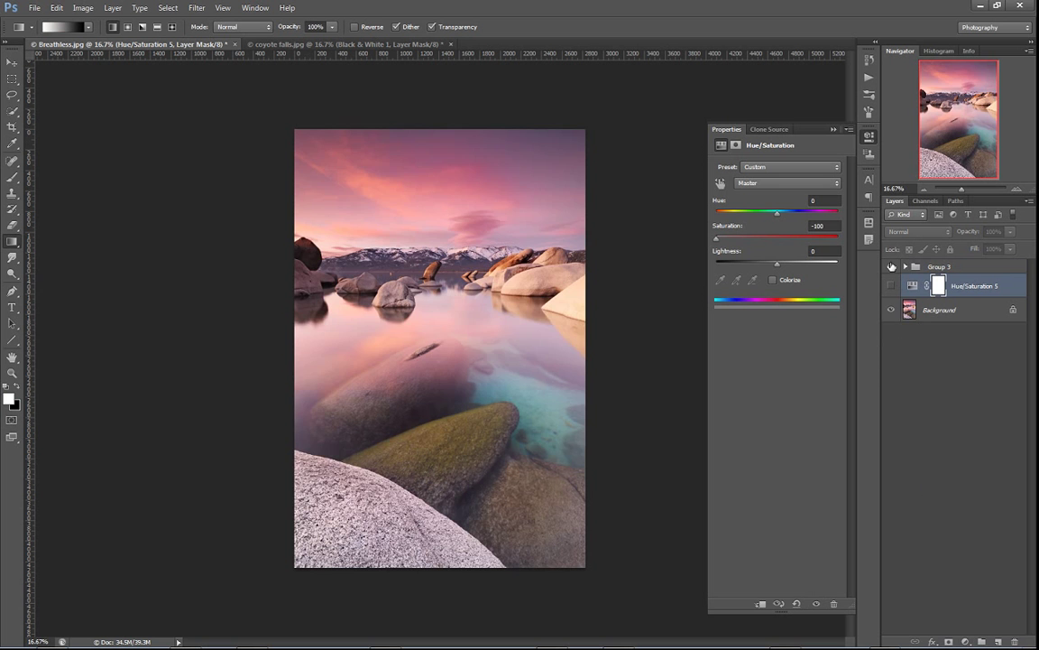
{"action": "left_click", "coordinate": [893, 266]}
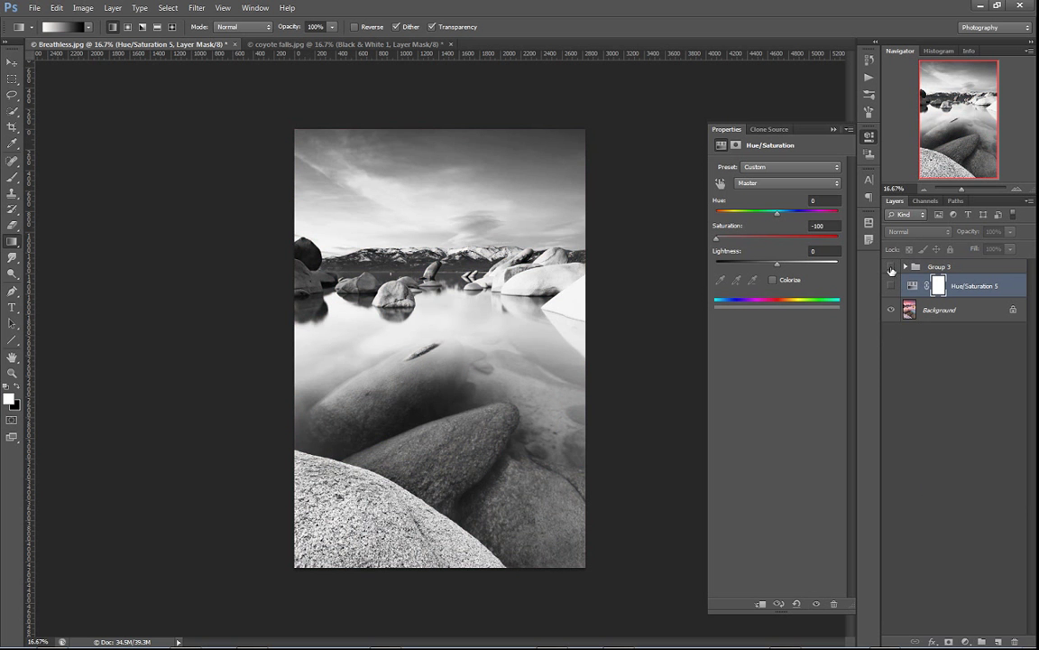
{"action": "left_click", "coordinate": [893, 267]}
{"action": "left_click", "coordinate": [893, 268]}
{"action": "left_click", "coordinate": [893, 267]}
{"action": "left_click", "coordinate": [894, 267]}
{"action": "left_click", "coordinate": [893, 267]}
{"action": "left_click", "coordinate": [894, 285]}
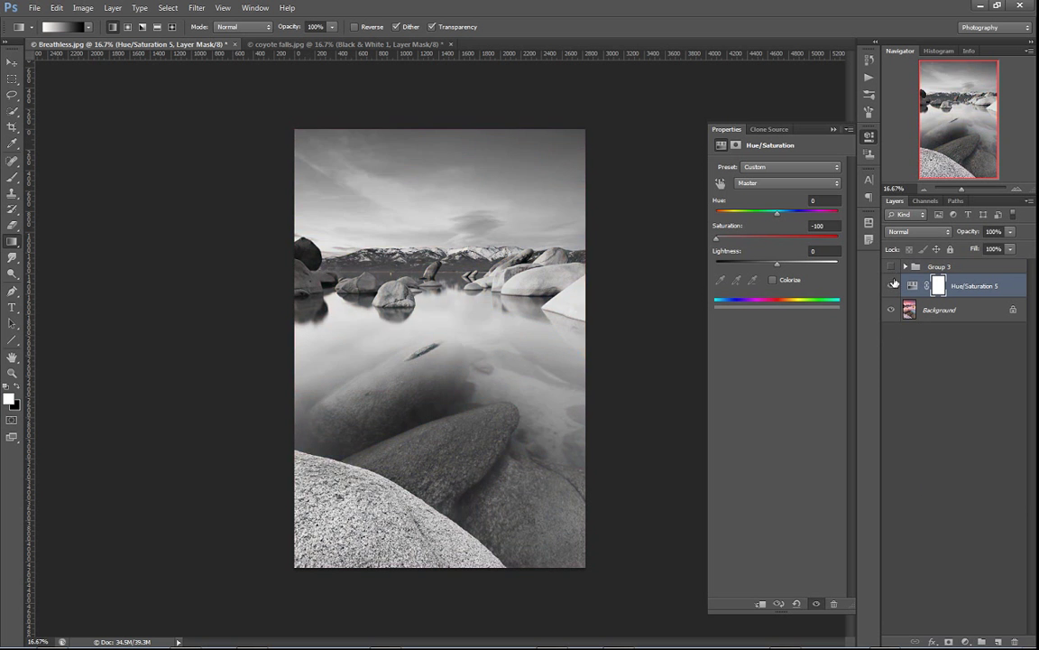
{"action": "left_click", "coordinate": [892, 286]}
{"action": "left_click", "coordinate": [893, 267]}
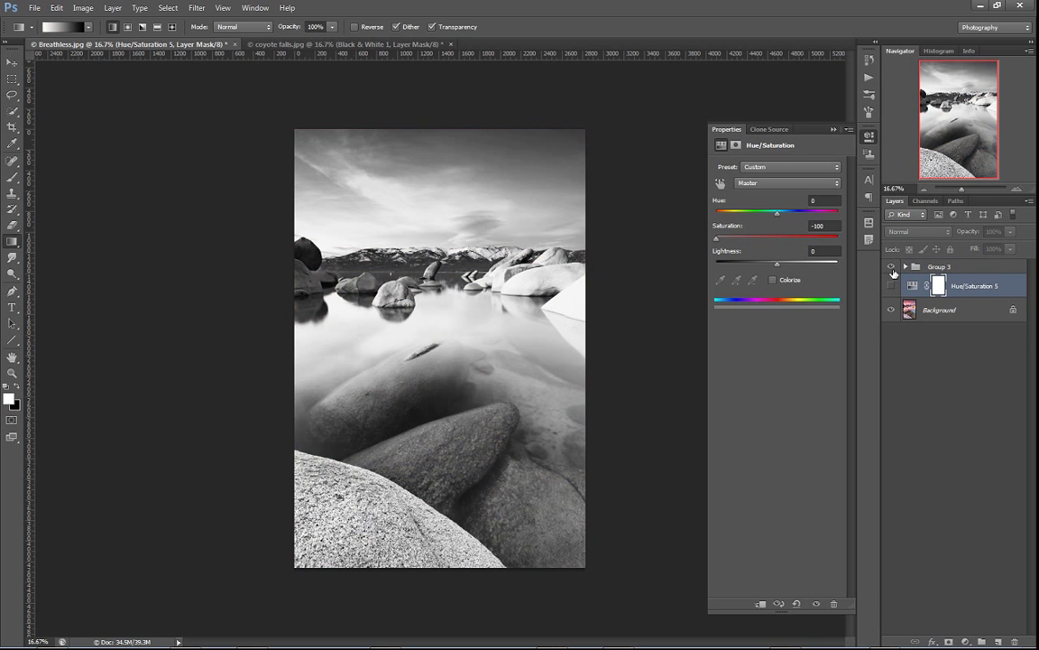
{"action": "left_click", "coordinate": [892, 268]}
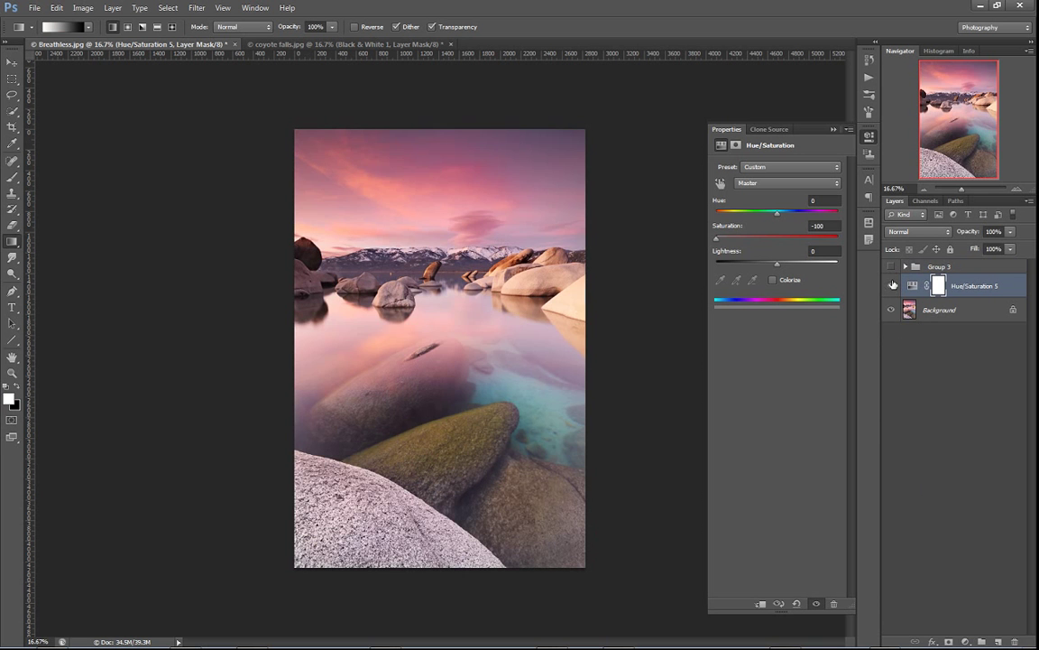
- Turn the combined conversion group back on and leave the plain desaturation layer beneath it hidden
{"action": "left_click", "coordinate": [892, 285]}
{"action": "left_click", "coordinate": [891, 268]}
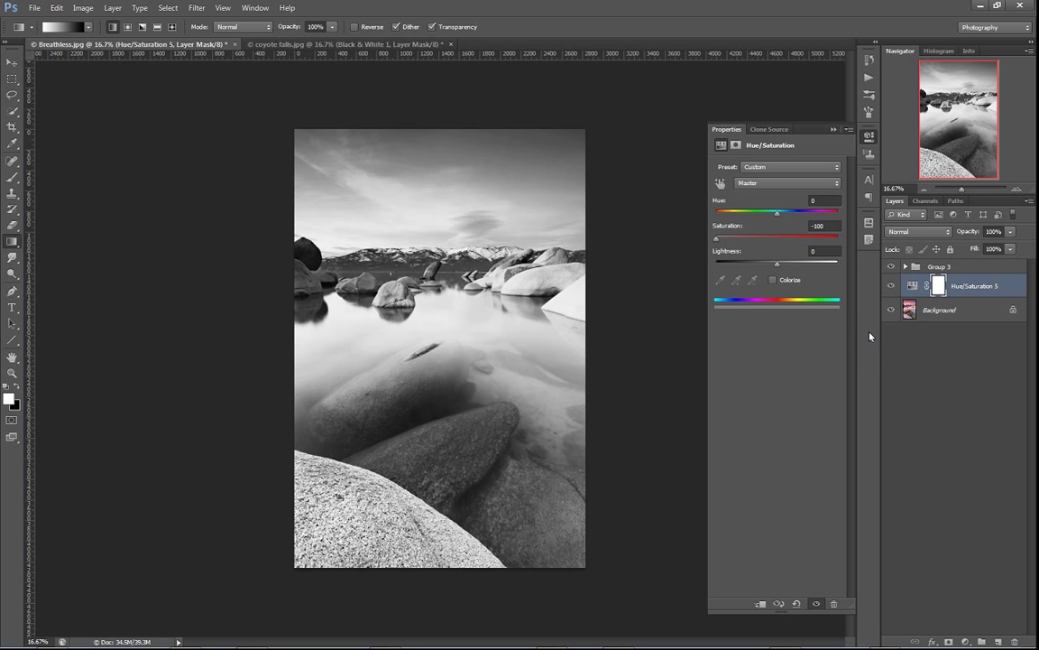
{"action": "left_click", "coordinate": [893, 285]}
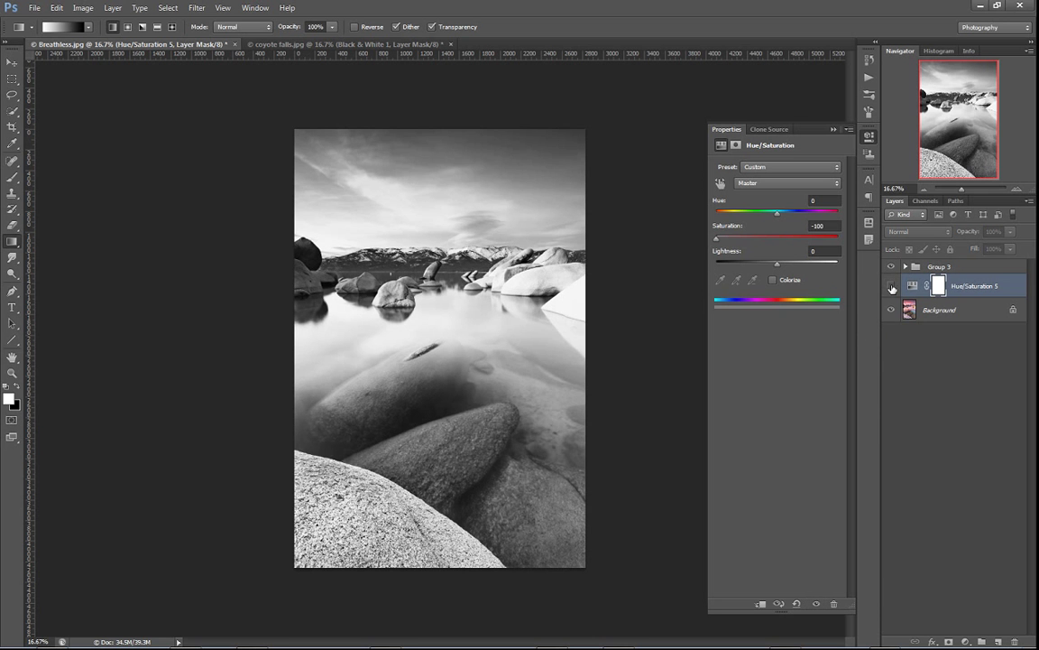
- Refine the Curves layer inside the combined group, lowering the highlight point slightly and setting the shadow point to input 73, output 53
{"action": "left_click", "coordinate": [906, 266]}
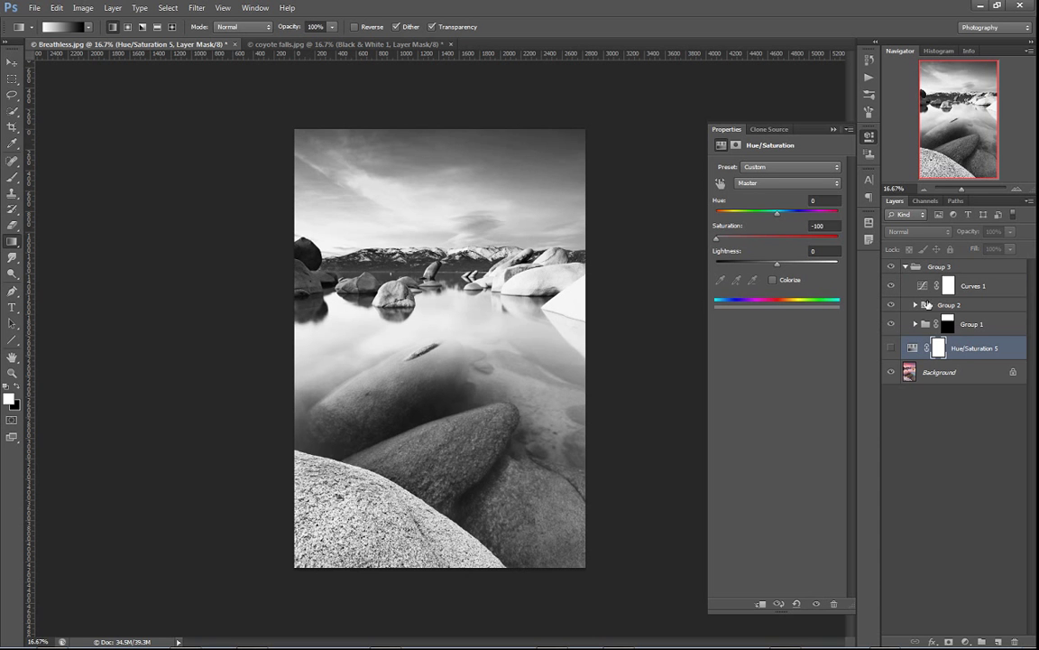
{"action": "left_click", "coordinate": [921, 287]}
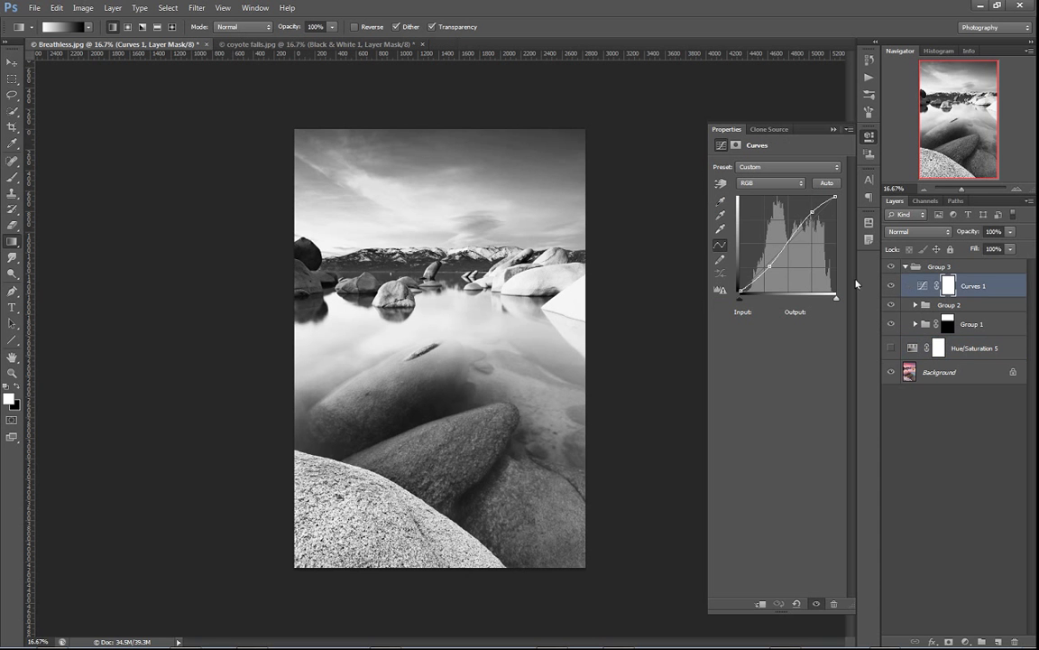
{"action": "left_click_drag", "start_coordinate": [767, 267], "coordinate": [771, 274]}
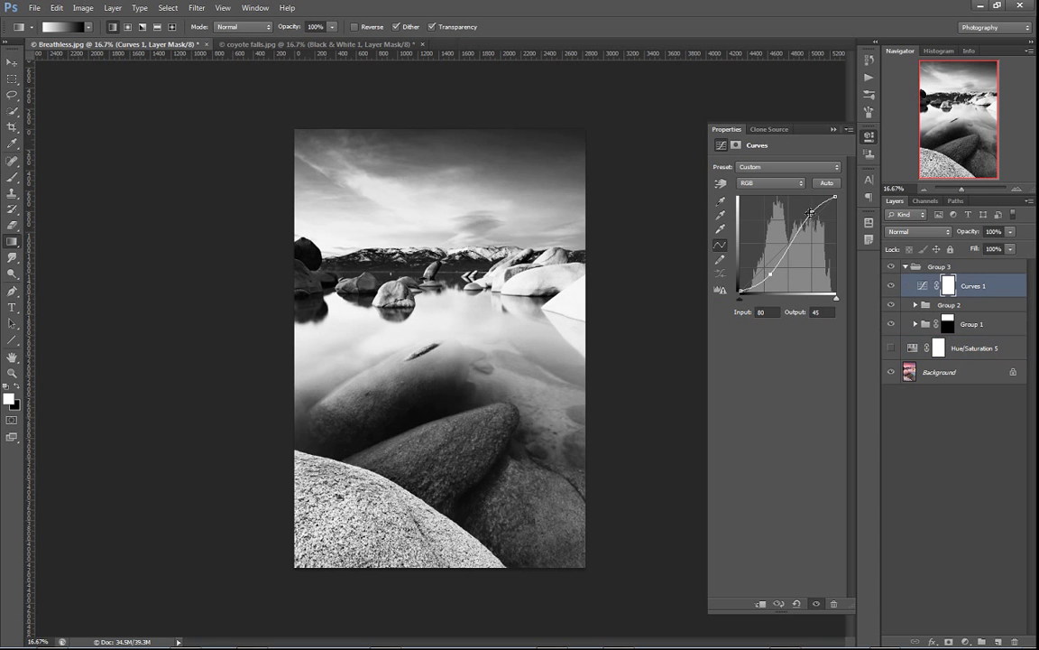
{"action": "left_click_drag", "start_coordinate": [810, 214], "coordinate": [814, 215]}
{"action": "left_click_drag", "start_coordinate": [771, 274], "coordinate": [768, 271]}
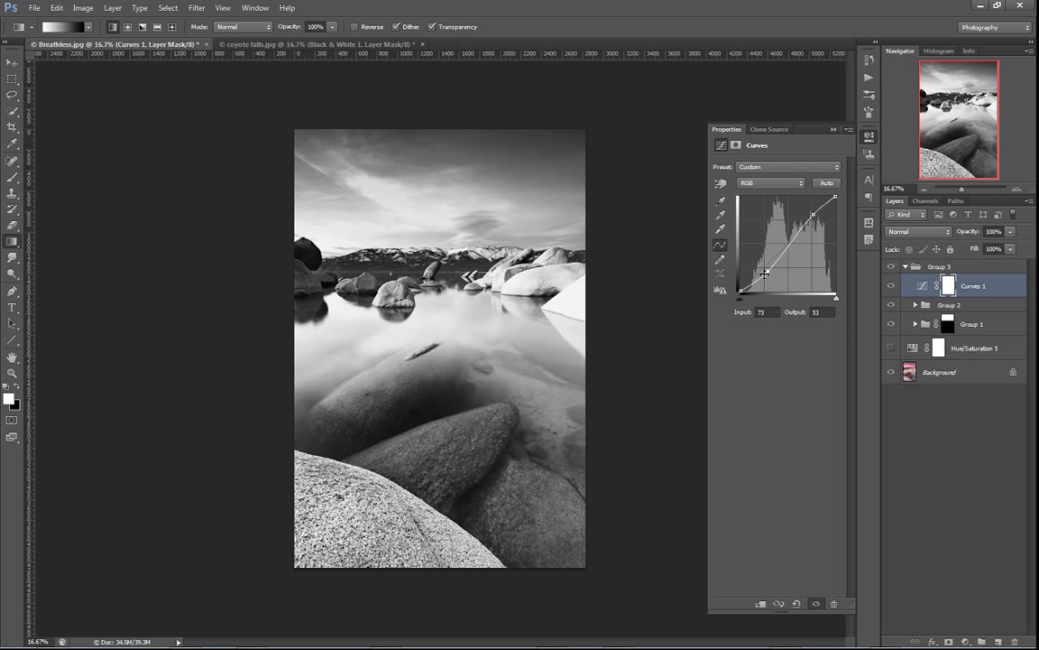